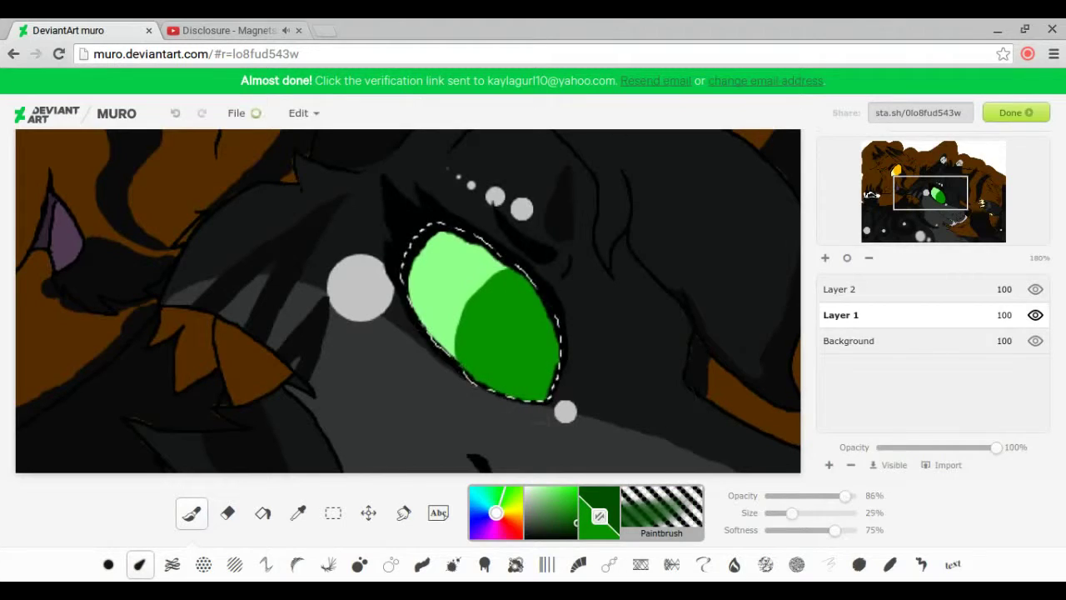
Shade the edges of the green iris with dark green Paintbrush strokes, and brush in a light green Watercolor crescent at 5% size.
{"action": "left_click", "coordinate": [511, 309]}
{"action": "left_click", "coordinate": [192, 512]}
{"action": "left_click_drag", "start_coordinate": [488, 283], "coordinate": [529, 295]}
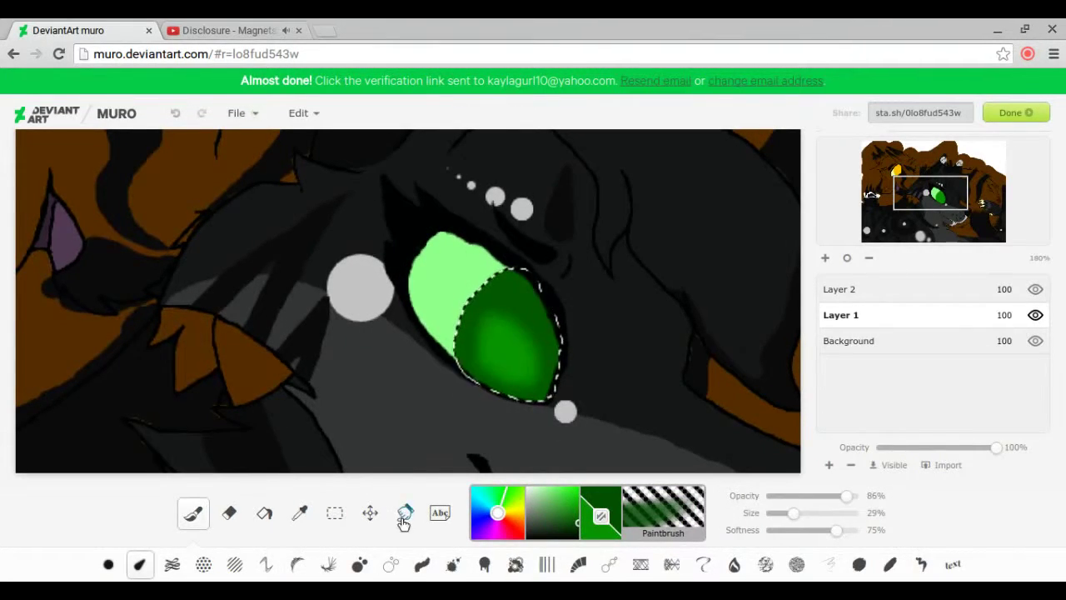
{"action": "left_click", "coordinate": [405, 513]}
{"action": "left_click", "coordinate": [421, 565]}
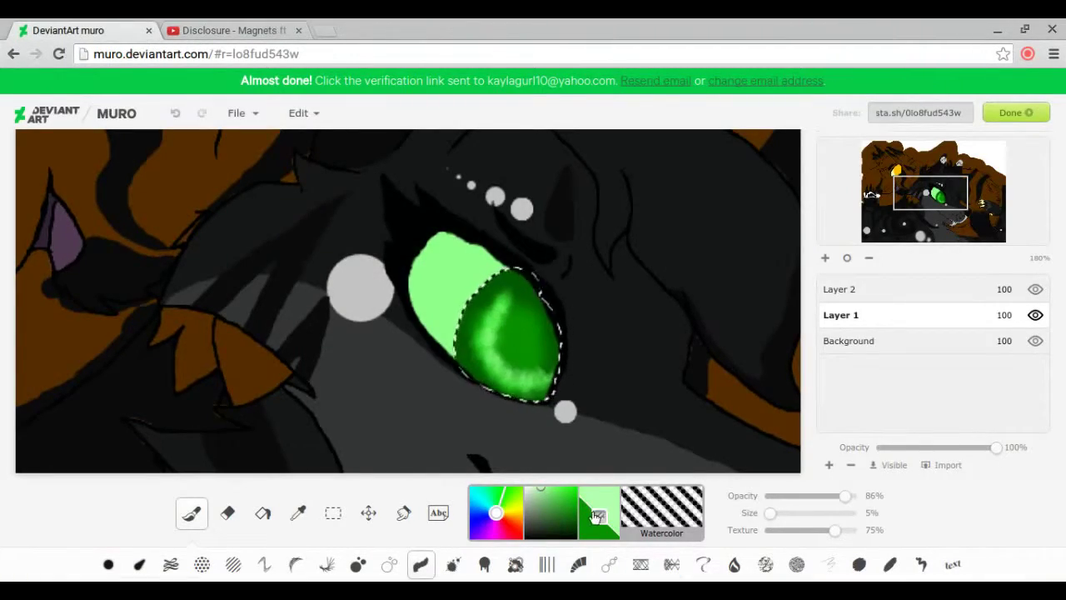
Paint a near-black green pupil with the Basic brush, and add faint white strands across the iris with the Sketch brush.
{"action": "left_click", "coordinate": [598, 517]}
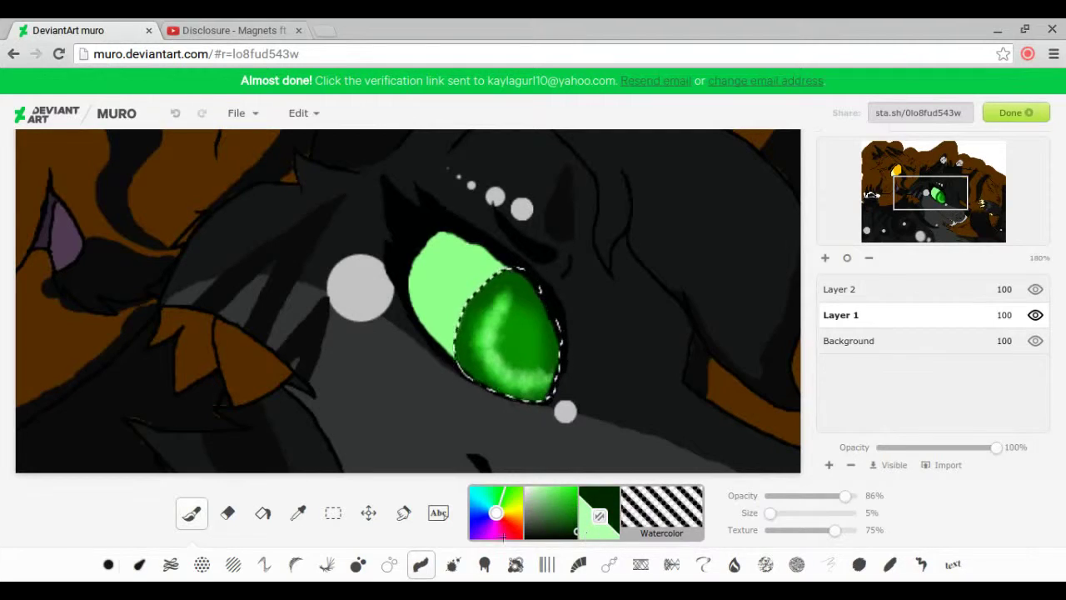
{"action": "left_click_drag", "start_coordinate": [530, 310], "coordinate": [536, 286]}
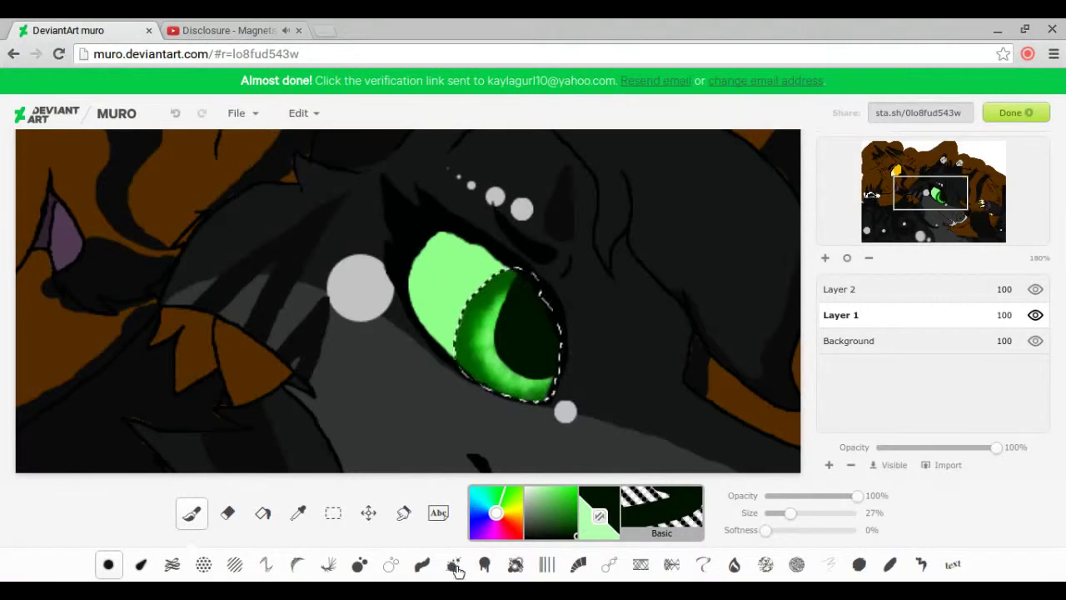
{"action": "left_click", "coordinate": [297, 565]}
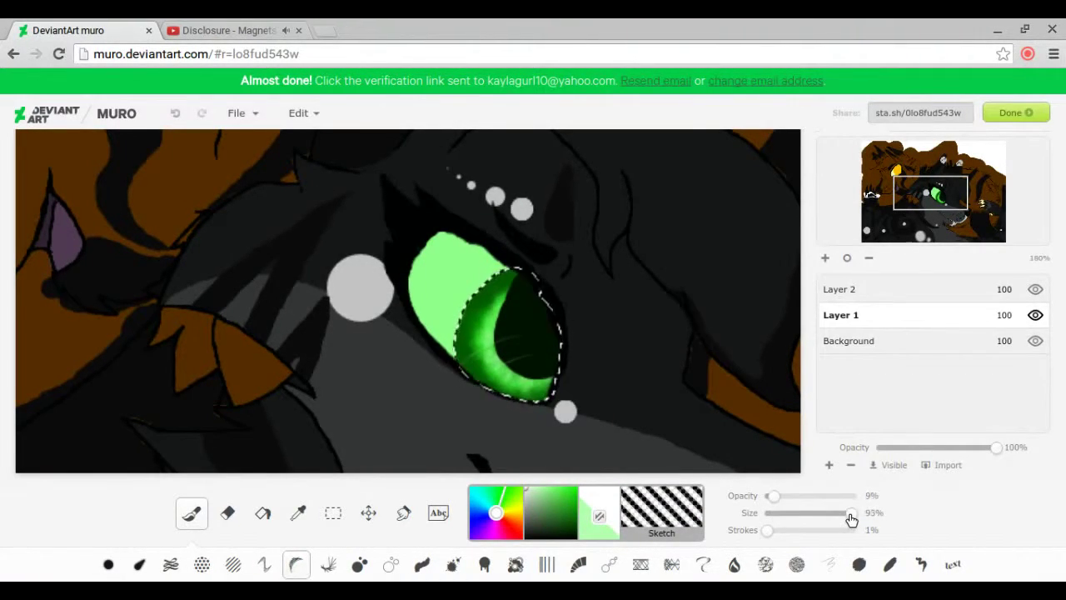
Paint soft white Watercolor highlights over the upper edge and lower pupil of the green eye at 90% opacity and 10% size.
{"action": "left_click", "coordinate": [422, 565]}
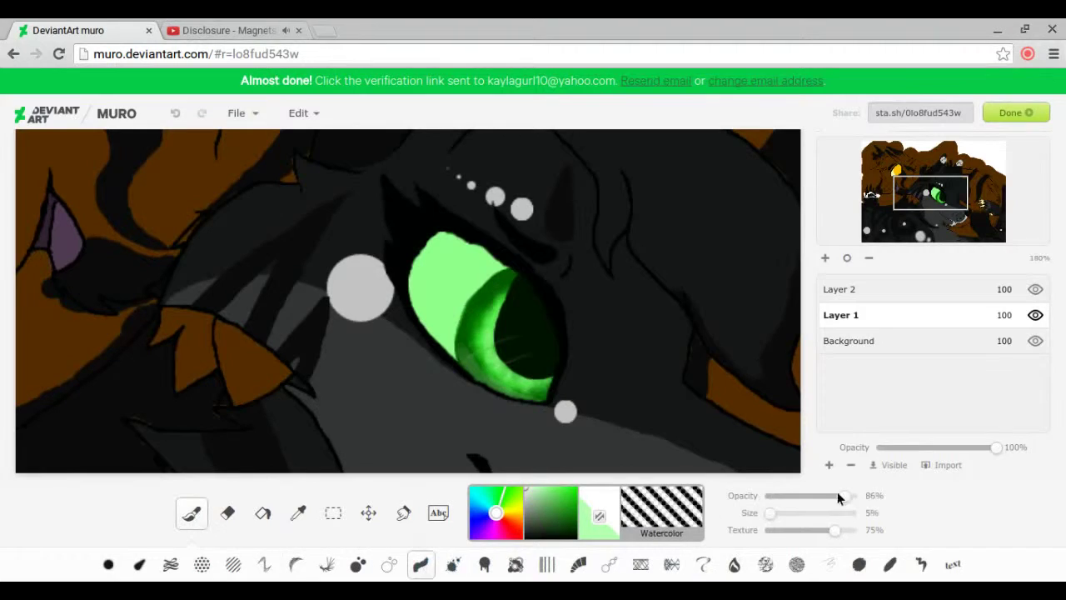
{"action": "left_click_drag", "start_coordinate": [781, 518], "coordinate": [775, 515]}
{"action": "mouse_move", "coordinate": [508, 262]}
{"action": "left_mouse_down"}
{"action": "mouse_move", "coordinate": [466, 288]}
{"action": "mouse_move", "coordinate": [492, 275]}
{"action": "left_mouse_up"}
{"action": "left_click_drag", "start_coordinate": [533, 350], "coordinate": [554, 366]}
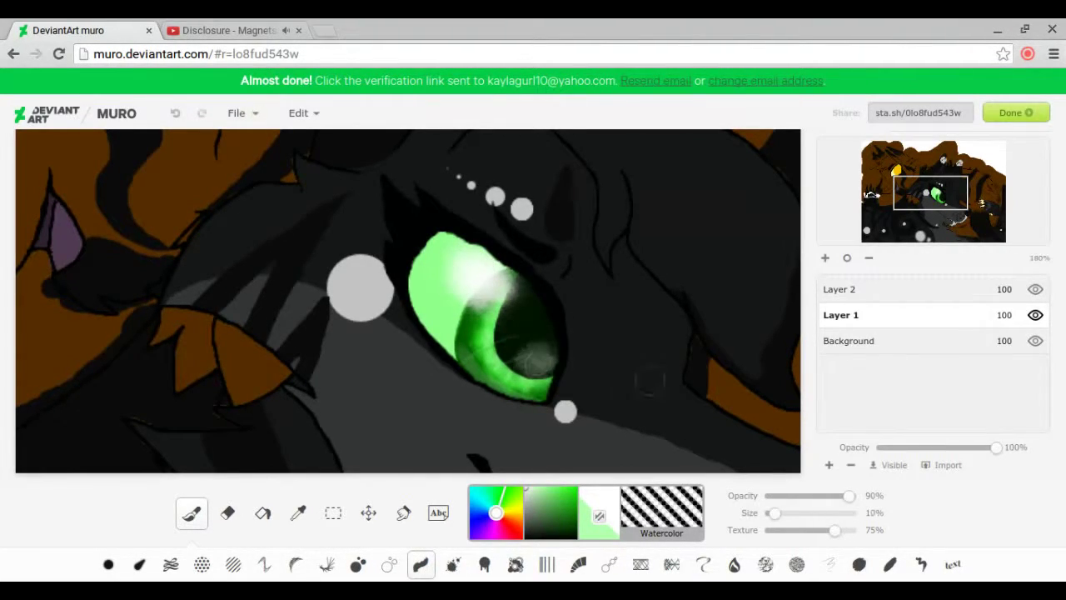
{"action": "left_click", "coordinate": [358, 565]}
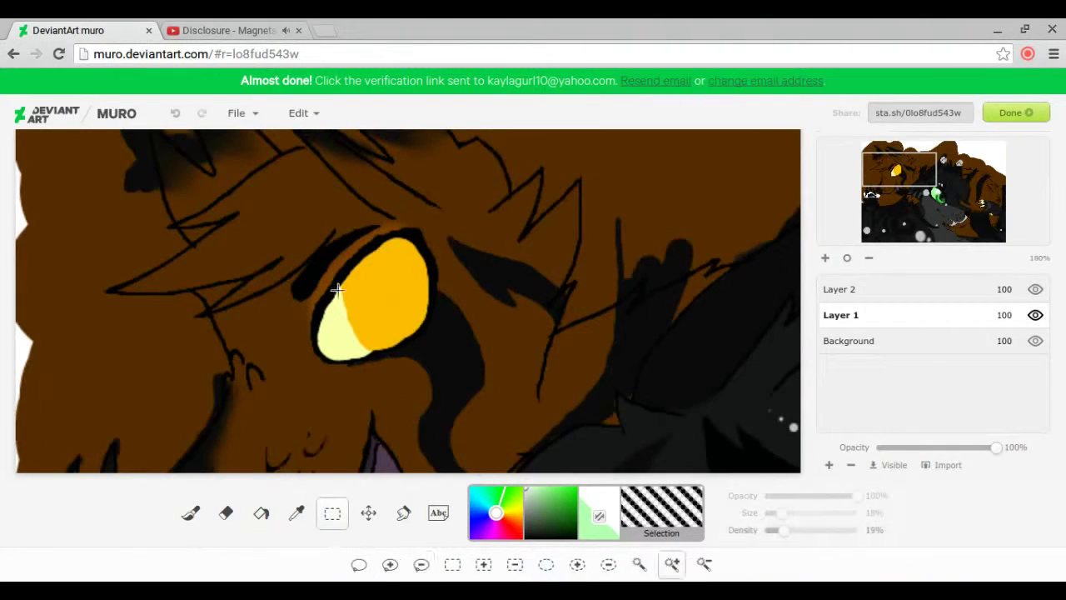
Select the brown character's amber iris and shade it with darker gold Paintbrush strokes at 29% size and 86% opacity.
{"action": "left_click", "coordinate": [298, 513]}
{"action": "left_click", "coordinate": [392, 292]}
{"action": "left_click", "coordinate": [192, 512]}
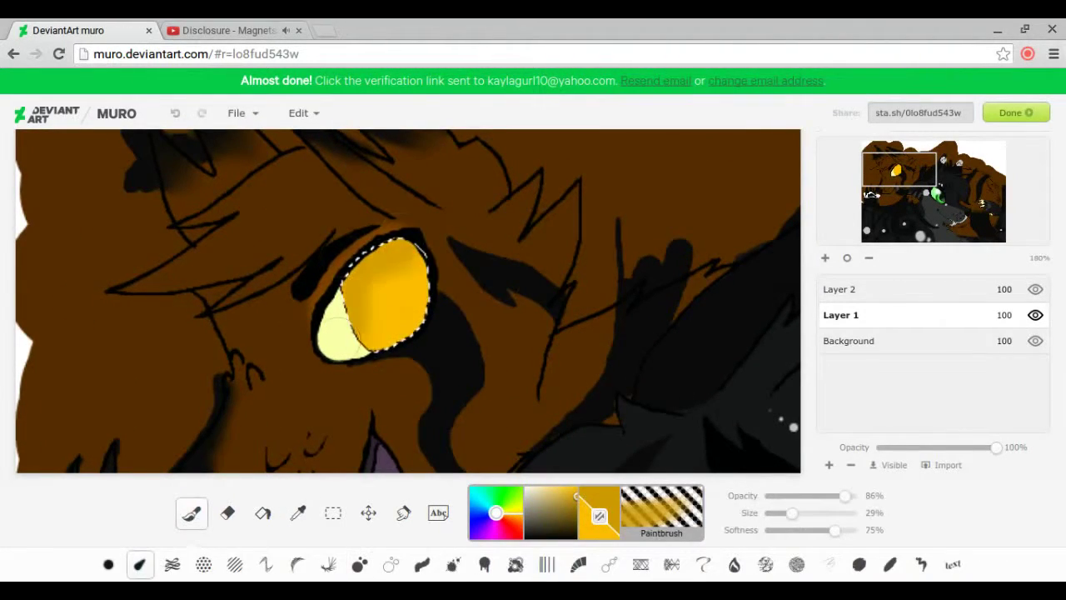
Brush pale yellow Watercolor highlights around the lower part of the amber iris, using small sizes of 6% and 3%.
{"action": "left_click", "coordinate": [405, 512]}
{"action": "left_click_drag", "start_coordinate": [573, 524], "coordinate": [556, 488]}
{"action": "key", "text": "b"}
{"action": "left_click_drag", "start_coordinate": [837, 512], "coordinate": [775, 516]}
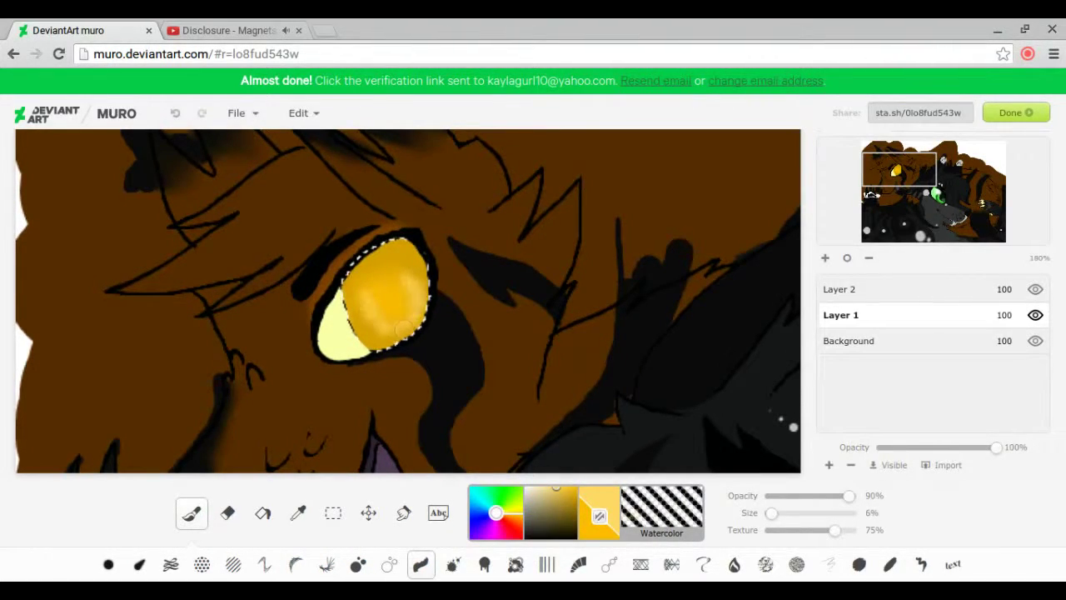
{"action": "left_click", "coordinate": [541, 488]}
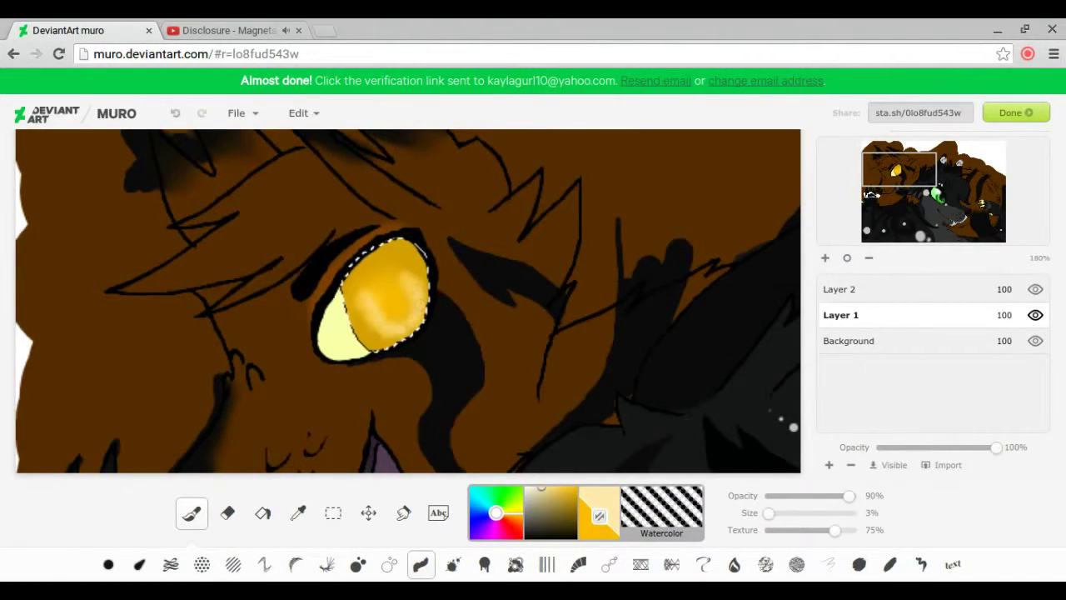
Paint a dark slit pupil in the amber eye with the Basic brush, and set up a white Sketch brush at 11% opacity and 83% size.
{"action": "left_click", "coordinate": [574, 534]}
{"action": "left_click", "coordinate": [108, 564]}
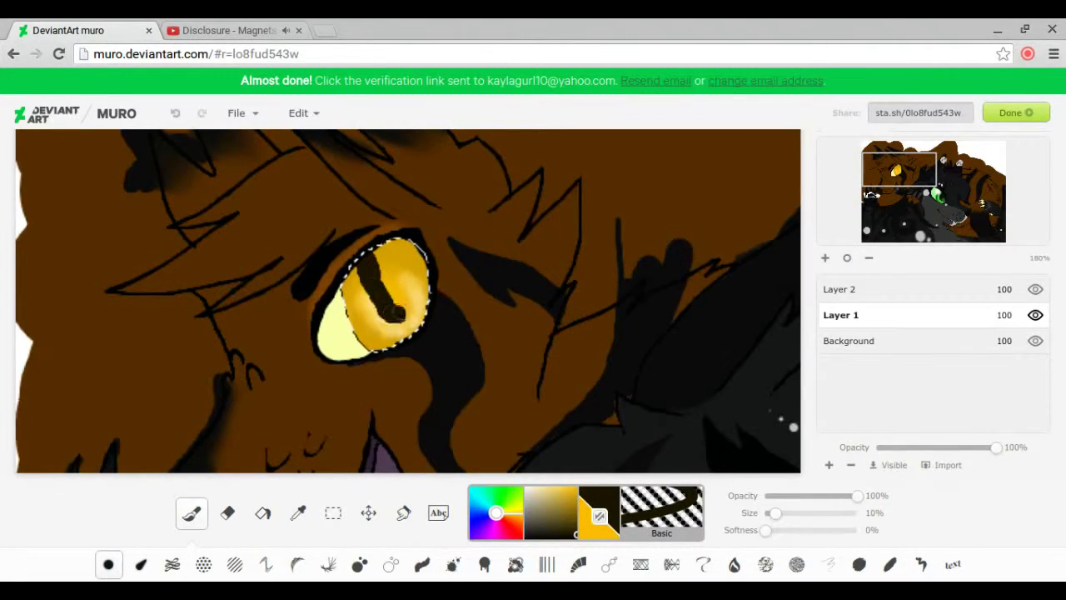
{"action": "left_click", "coordinate": [526, 489]}
{"action": "left_click", "coordinate": [296, 565]}
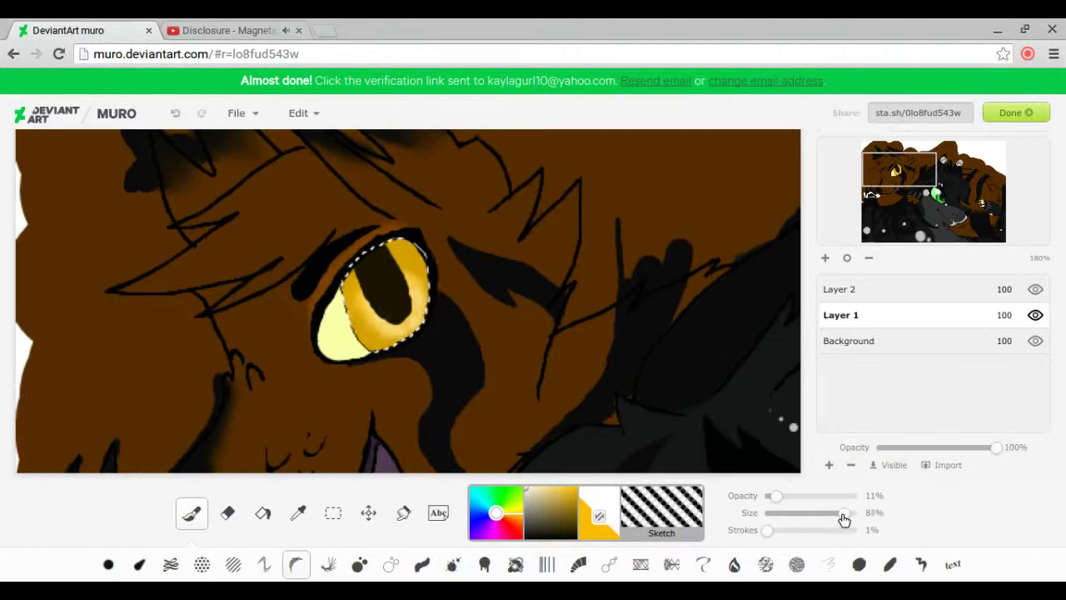
Add soft white Watercolor highlights at 4% size to the edge and pupil of the amber eye, and refine them with the Scatter brush.
{"action": "left_click", "coordinate": [421, 565]}
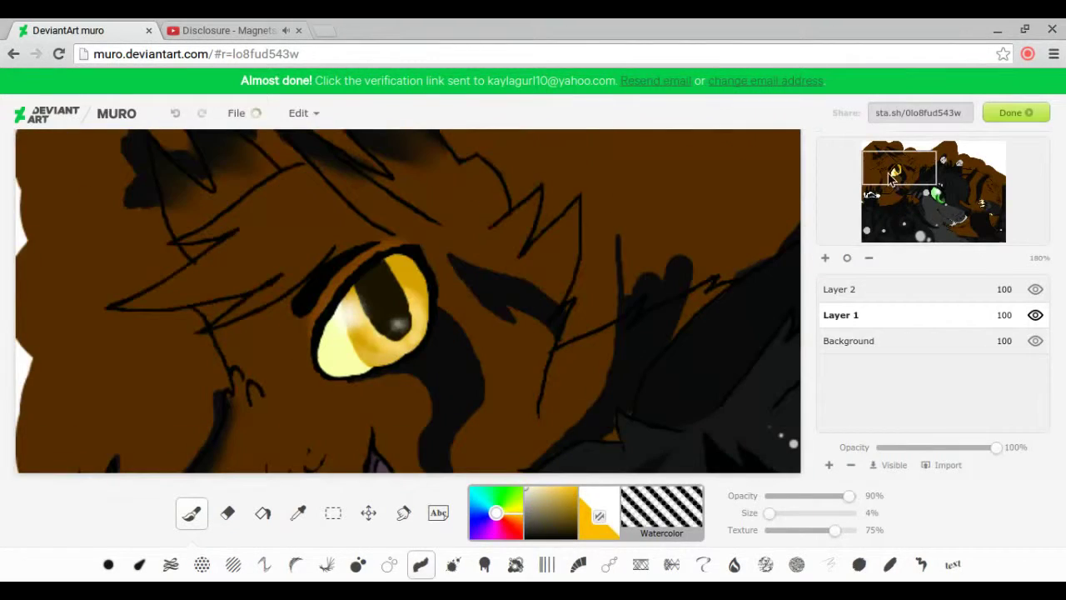
{"action": "left_click", "coordinate": [358, 565]}
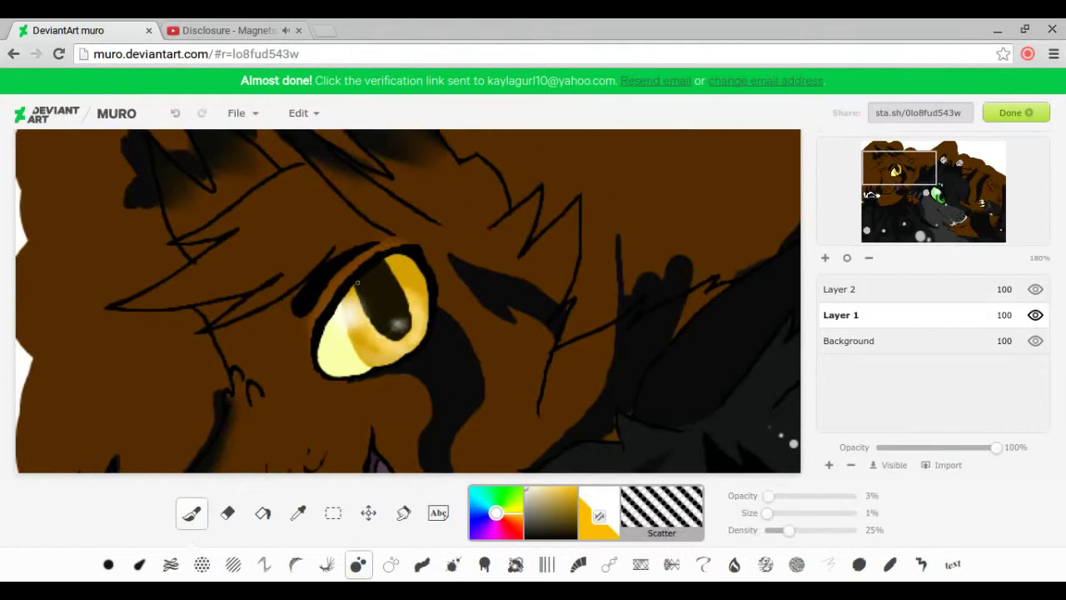
{"action": "left_click", "coordinate": [403, 513]}
{"action": "left_click", "coordinate": [191, 513]}
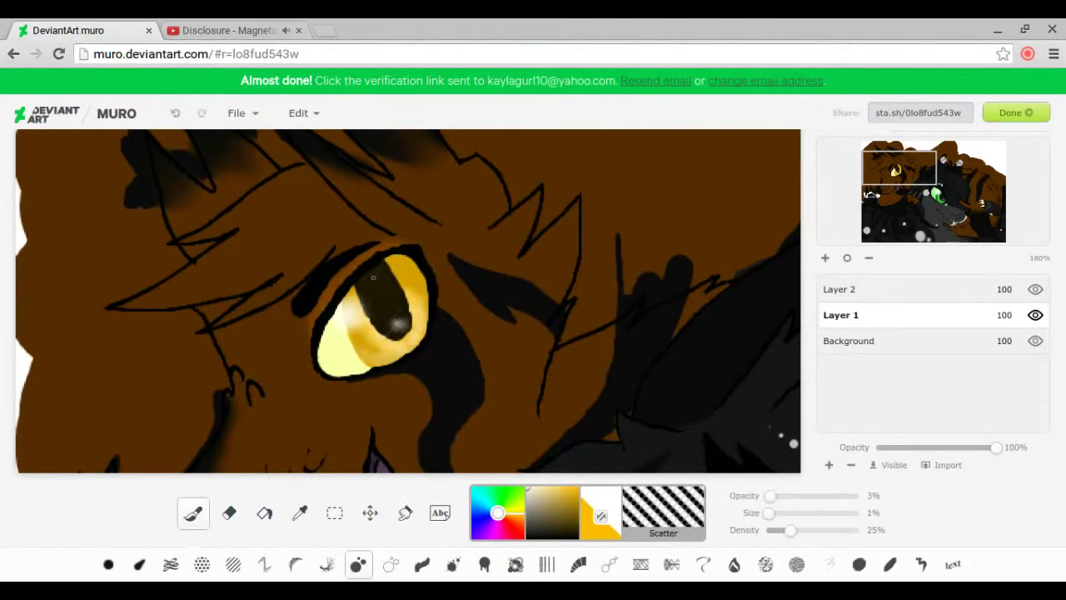
Select the empty area outside the characters' outlines on Layer 2, hiding Layer 1 briefly to check the line art.
{"action": "left_click", "coordinate": [869, 259]}
{"action": "left_click", "coordinate": [869, 259]}
{"action": "left_click", "coordinate": [840, 289]}
{"action": "left_click", "coordinate": [334, 513]}
{"action": "left_click", "coordinate": [582, 207]}
{"action": "left_click", "coordinate": [1035, 315]}
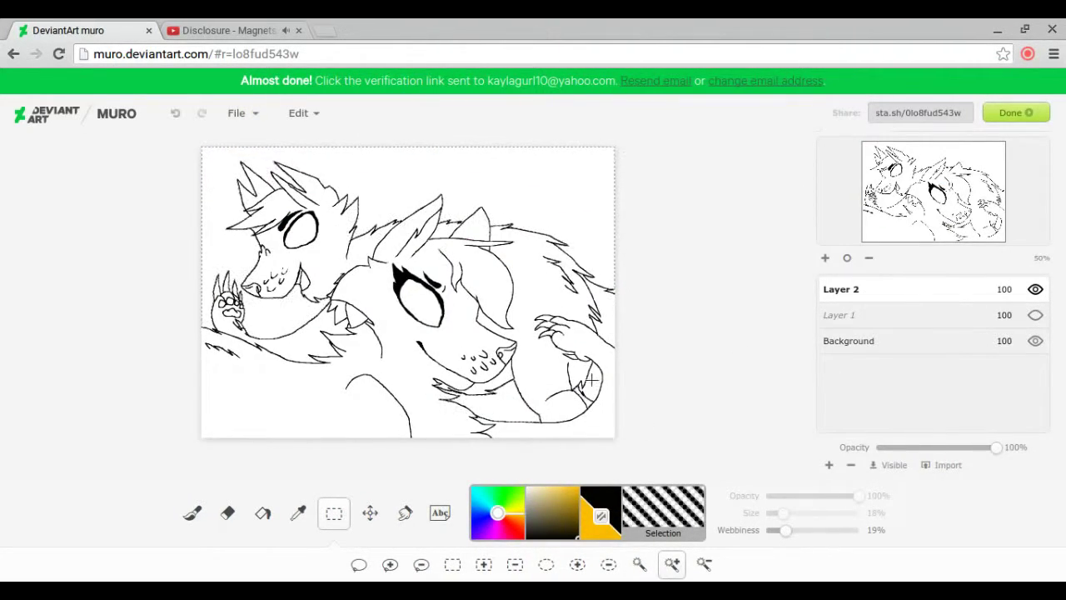
{"action": "left_click", "coordinate": [1035, 315]}
Erase the colour spilling outside the outlines on Layer 1 with a 100% size eraser, and clear the selection.
{"action": "key", "text": "e"}
{"action": "left_click", "coordinate": [840, 315]}
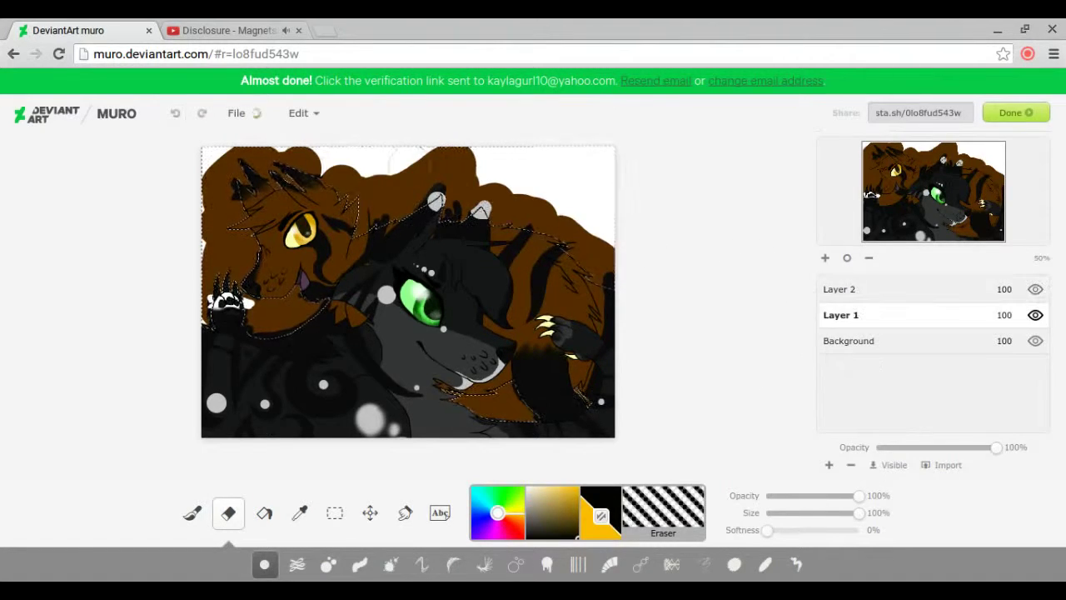
{"action": "mouse_move", "coordinate": [575, 399]}
{"action": "left_mouse_down"}
{"action": "mouse_move", "coordinate": [467, 391]}
{"action": "mouse_move", "coordinate": [250, 192]}
{"action": "left_mouse_up"}
{"action": "left_click", "coordinate": [298, 112]}
{"action": "left_click", "coordinate": [332, 414]}
Touch up the dark fur edges around the neck and brown tufts with a 2% Basic brush, sampling near-black from the artwork.
{"action": "left_click", "coordinate": [826, 257]}
{"action": "key", "text": "b"}
{"action": "left_click_drag", "start_coordinate": [774, 512], "coordinate": [767, 512]}
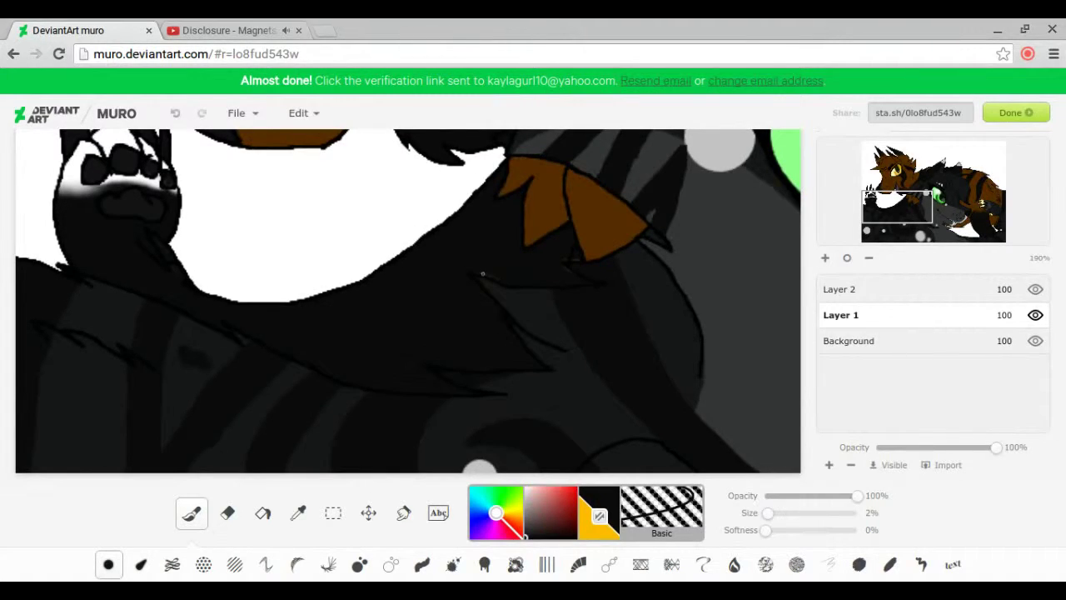
{"action": "left_click", "coordinate": [583, 245], "text": "alt"}
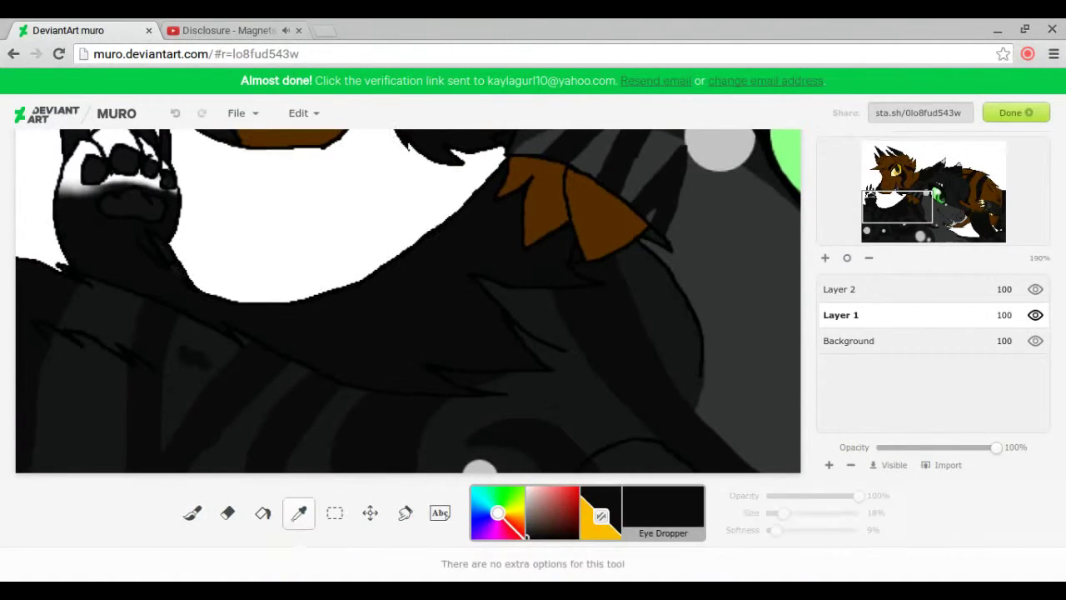
{"action": "mouse_move", "coordinate": [583, 257]}
{"action": "left_mouse_down"}
{"action": "mouse_move", "coordinate": [450, 466]}
{"action": "mouse_move", "coordinate": [583, 467]}
{"action": "mouse_move", "coordinate": [466, 499]}
{"action": "mouse_move", "coordinate": [302, 516]}
{"action": "left_mouse_up"}
{"action": "left_click", "coordinate": [302, 514]}
Add a new layer and cover the artwork with very dark navy, using the Basic brush at 100% size and softness.
{"action": "left_click", "coordinate": [868, 258]}
{"action": "left_click", "coordinate": [869, 257]}
{"action": "left_click", "coordinate": [869, 257]}
{"action": "left_click", "coordinate": [829, 465]}
{"action": "left_click", "coordinate": [193, 512]}
{"action": "left_click_drag", "start_coordinate": [775, 530], "coordinate": [863, 530]}
{"action": "left_click_drag", "start_coordinate": [783, 513], "coordinate": [863, 513]}
{"action": "left_click_drag", "start_coordinate": [275, 208], "coordinate": [367, 379]}
{"action": "left_click", "coordinate": [225, 30]}
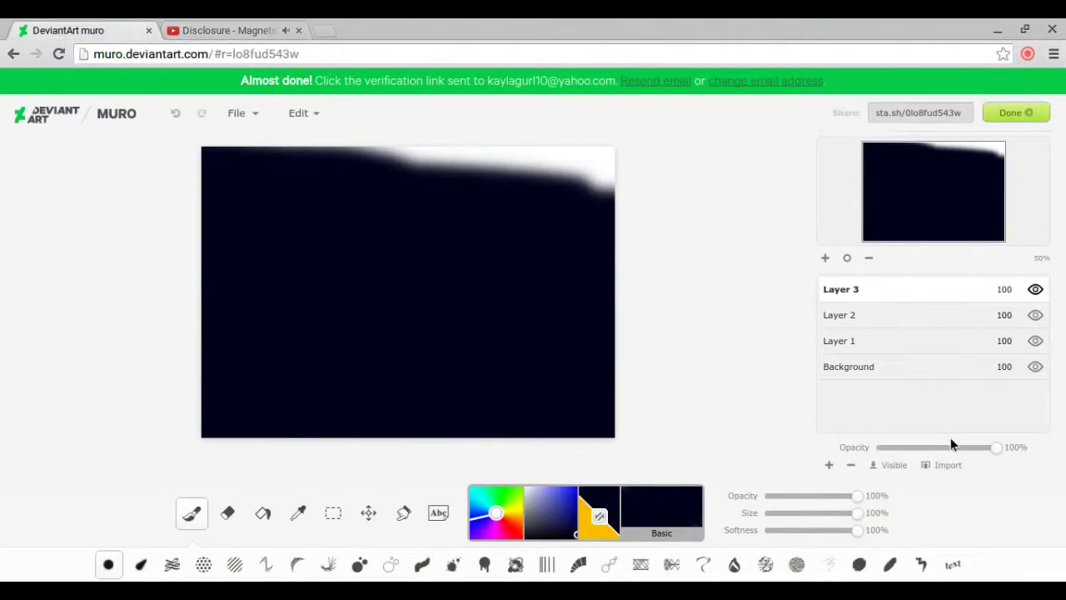
Lower Layer 3's opacity to 49% and erase a soft glow around the brown character's head with a 21% size eraser.
{"action": "left_click_drag", "start_coordinate": [996, 447], "coordinate": [936, 448]}
{"action": "left_click", "coordinate": [228, 512]}
{"action": "left_click", "coordinate": [825, 258]}
{"action": "left_click", "coordinate": [826, 257]}
{"action": "left_click_drag", "start_coordinate": [858, 512], "coordinate": [785, 514]}
{"action": "mouse_move", "coordinate": [150, 375]}
{"action": "left_mouse_down"}
{"action": "mouse_move", "coordinate": [241, 442]}
{"action": "mouse_move", "coordinate": [208, 258]}
{"action": "mouse_move", "coordinate": [275, 408]}
{"action": "mouse_move", "coordinate": [400, 421]}
{"action": "left_mouse_up"}
{"action": "left_click_drag", "start_coordinate": [906, 177], "coordinate": [908, 163]}
{"action": "mouse_move", "coordinate": [434, 259]}
{"action": "left_mouse_down"}
{"action": "mouse_move", "coordinate": [250, 150]}
{"action": "mouse_move", "coordinate": [125, 158]}
{"action": "mouse_move", "coordinate": [167, 249]}
{"action": "mouse_move", "coordinate": [92, 350]}
{"action": "left_mouse_up"}
Refine the light and shadow on the brown character's hair and brow with an 11% soft brush and the eraser, undoing one stroke.
{"action": "key", "text": "b"}
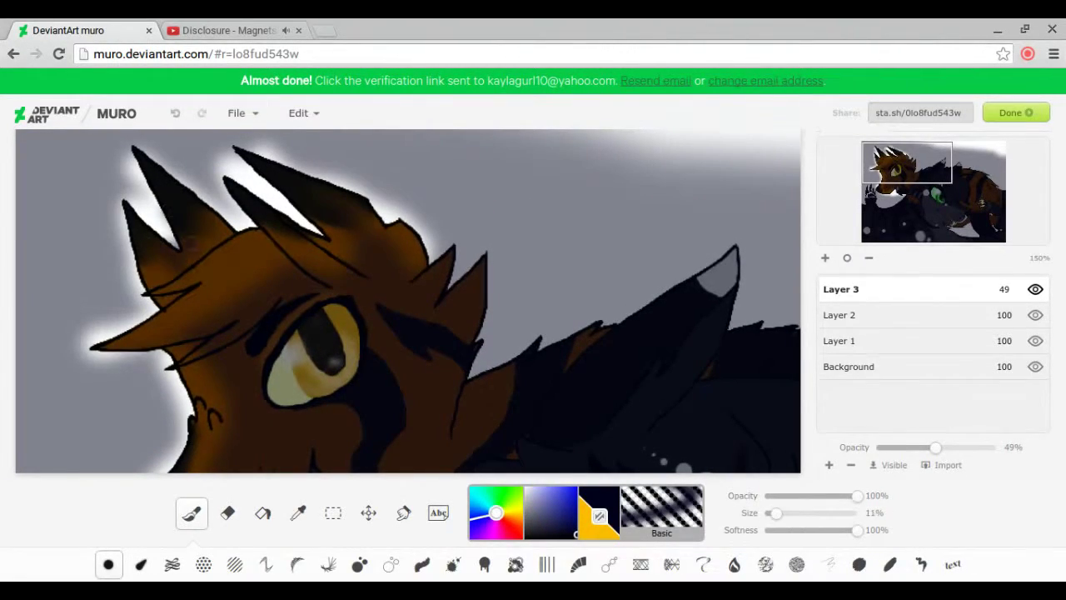
{"action": "key", "text": "e"}
{"action": "left_click_drag", "start_coordinate": [908, 163], "coordinate": [907, 179]}
{"action": "mouse_move", "coordinate": [342, 166]}
{"action": "left_mouse_down"}
{"action": "mouse_move", "coordinate": [300, 221]}
{"action": "mouse_move", "coordinate": [331, 187]}
{"action": "left_mouse_up"}
{"action": "key", "text": "ctrl+z"}
{"action": "left_click_drag", "start_coordinate": [907, 179], "coordinate": [907, 169]}
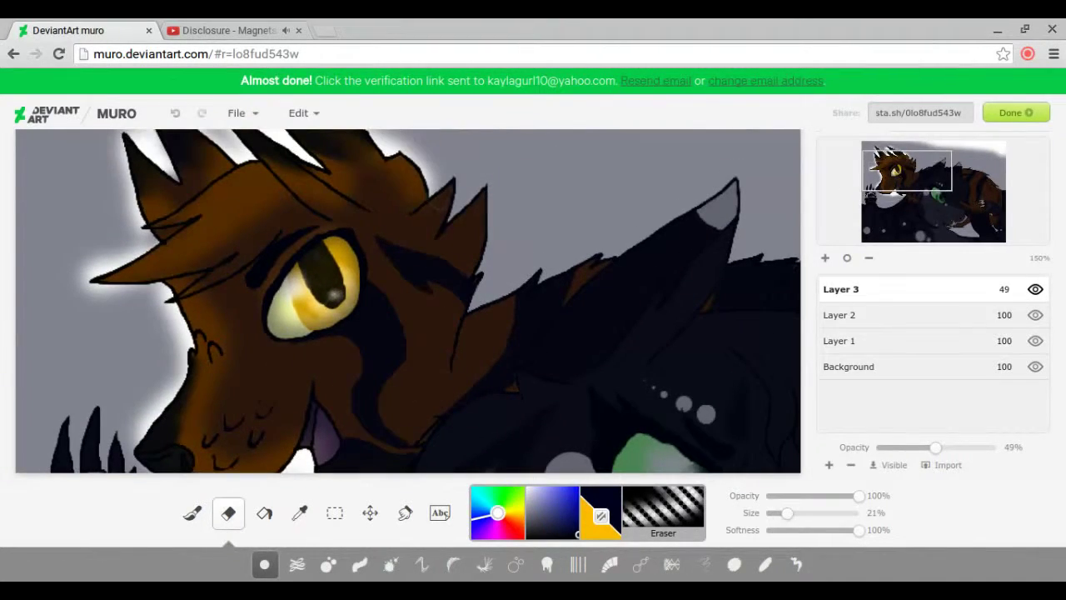
Erase the shading from the brown character's face and muzzle, and restore soft shadows with the 11% brush.
{"action": "left_click", "coordinate": [196, 514]}
{"action": "key", "text": "e"}
{"action": "left_click_drag", "start_coordinate": [907, 175], "coordinate": [907, 189]}
{"action": "key", "text": "b"}
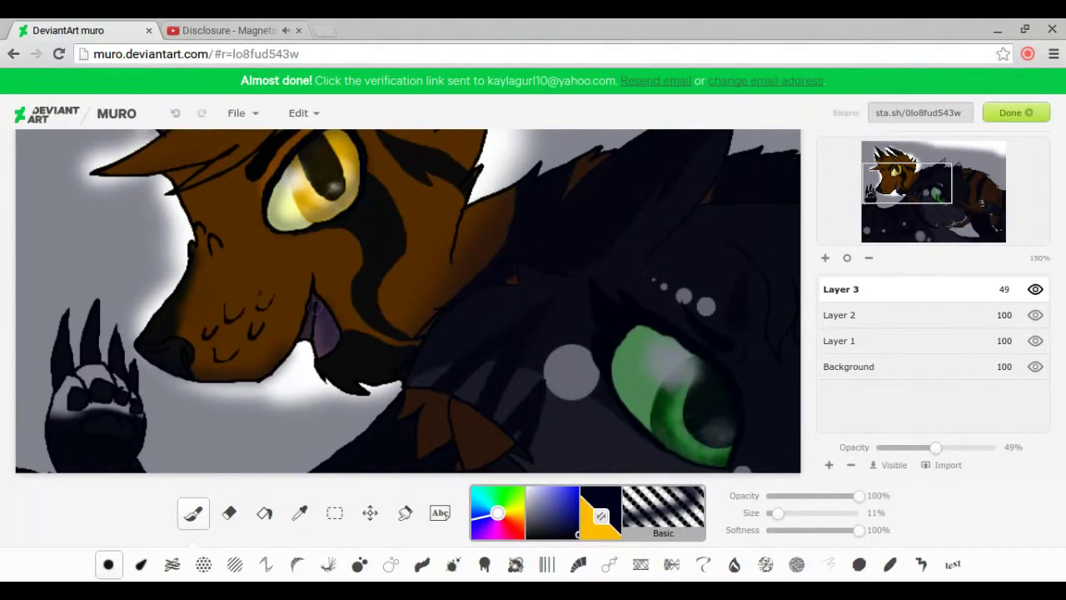
{"action": "key", "text": "e"}
{"action": "key", "text": "b"}
Touch up the brown head's shadows with a 7% brush, and brighten the green eye with a 10% size eraser.
{"action": "key", "text": "bracketleft"}
{"action": "scroll", "coordinate": [209, 233], "scroll_direction": "up", "scroll_amount": 2}
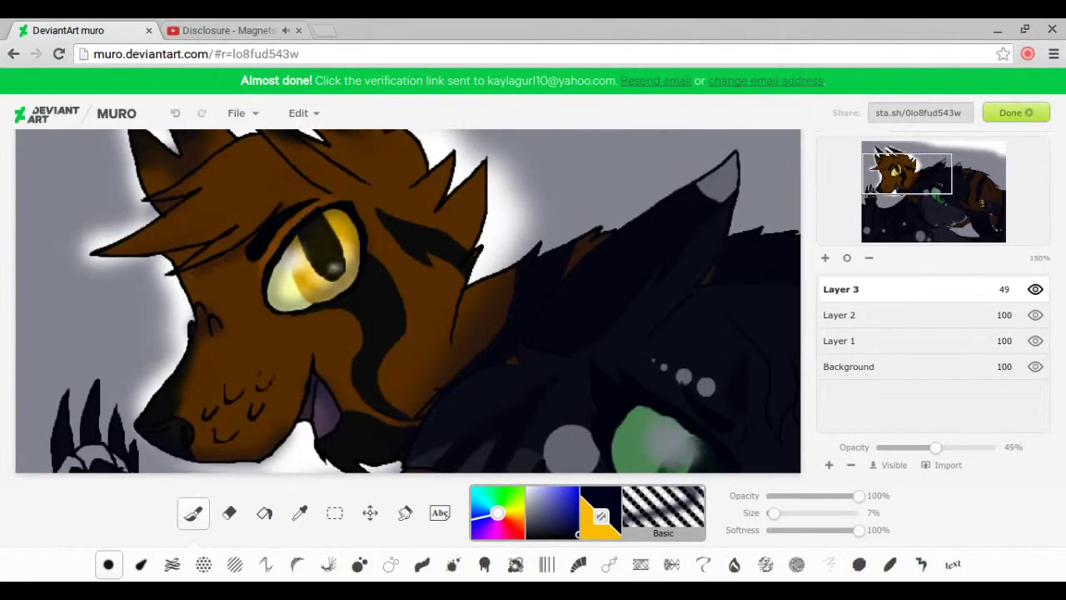
{"action": "key", "text": "e"}
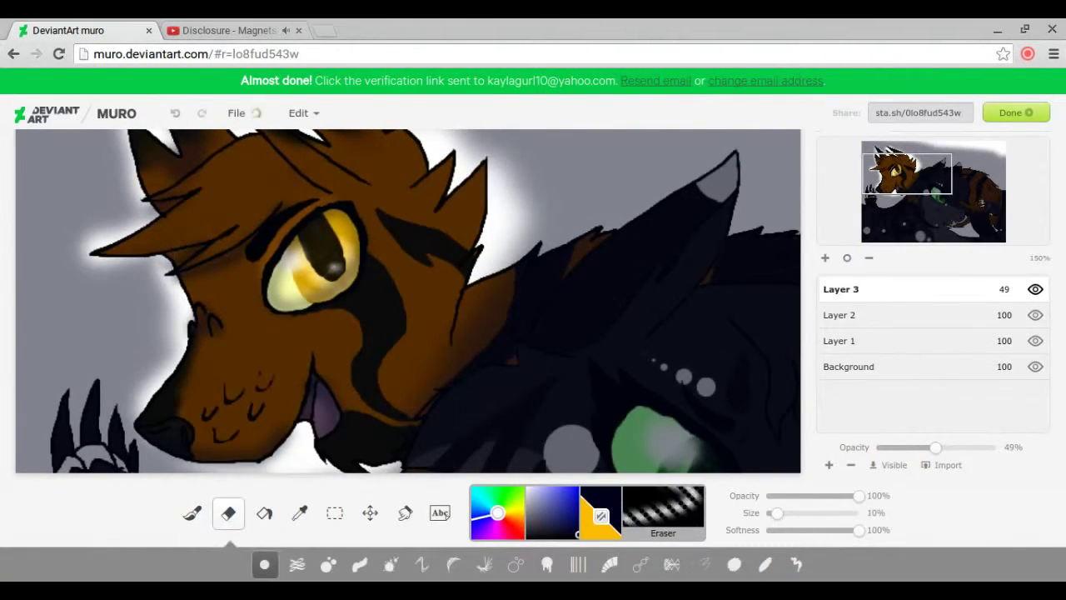
{"action": "scroll", "coordinate": [415, 328], "scroll_direction": "down", "scroll_amount": 3}
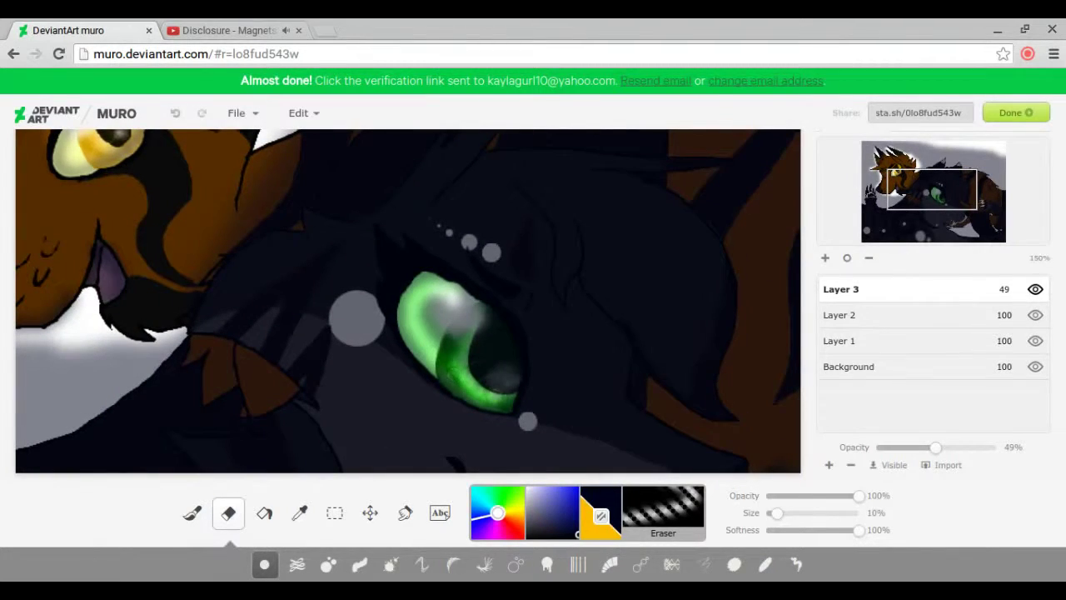
Erase shading along the characters' backs and the black ears with the eraser enlarged to 45%.
{"action": "left_click_drag", "start_coordinate": [775, 512], "coordinate": [788, 513]}
{"action": "scroll", "coordinate": [773, 275], "scroll_direction": "right", "scroll_amount": 5}
{"action": "mouse_move", "coordinate": [773, 275]}
{"action": "left_mouse_down"}
{"action": "mouse_move", "coordinate": [517, 183]}
{"action": "mouse_move", "coordinate": [512, 245]}
{"action": "mouse_move", "coordinate": [714, 333]}
{"action": "mouse_move", "coordinate": [750, 300]}
{"action": "left_mouse_up"}
{"action": "mouse_move", "coordinate": [789, 512]}
{"action": "left_mouse_down"}
{"action": "mouse_move", "coordinate": [834, 512]}
{"action": "mouse_move", "coordinate": [809, 512]}
{"action": "left_mouse_up"}
{"action": "scroll", "coordinate": [608, 238], "scroll_direction": "up", "scroll_amount": 5}
{"action": "scroll", "coordinate": [608, 237], "scroll_direction": "left", "scroll_amount": 4}
{"action": "left_click", "coordinate": [608, 237]}
{"action": "mouse_move", "coordinate": [517, 250]}
{"action": "left_mouse_down"}
{"action": "mouse_move", "coordinate": [400, 200]}
{"action": "mouse_move", "coordinate": [250, 250]}
{"action": "left_mouse_up"}
{"action": "left_click_drag", "start_coordinate": [956, 213], "coordinate": [949, 223]}
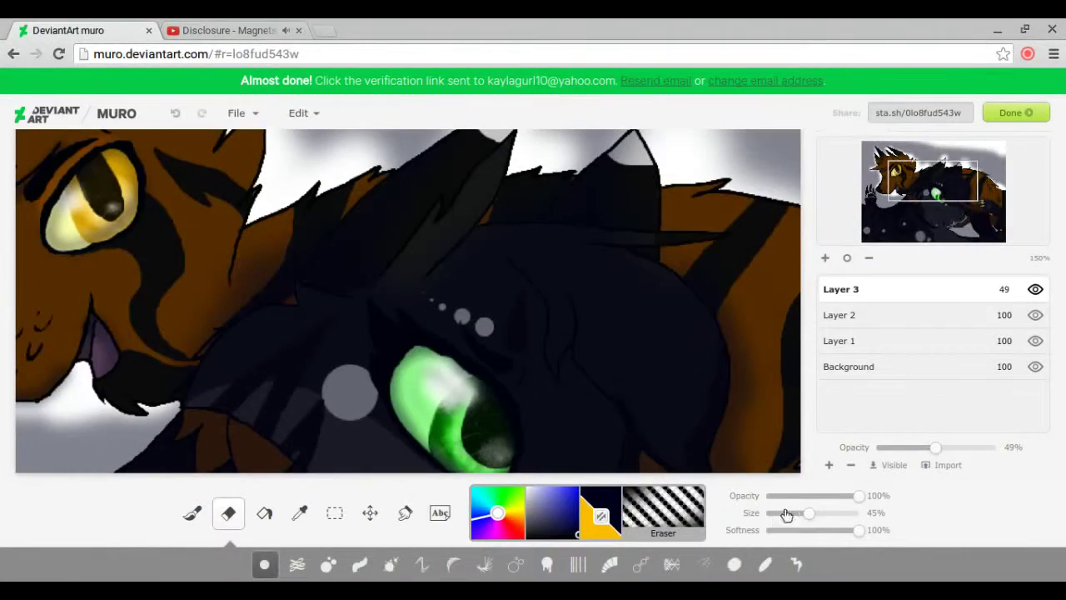
Lighten the black character's hair, snout and cheek by erasing the shadow layer with an 18% size eraser.
{"action": "left_click_drag", "start_coordinate": [809, 512], "coordinate": [783, 512]}
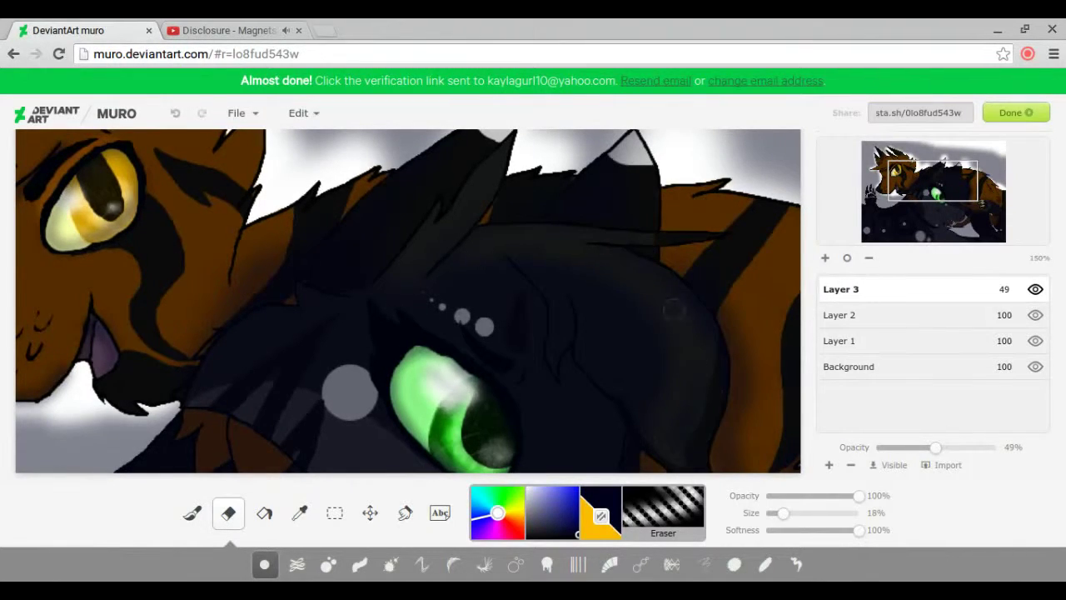
{"action": "scroll", "coordinate": [599, 313], "scroll_direction": "down", "scroll_amount": 3}
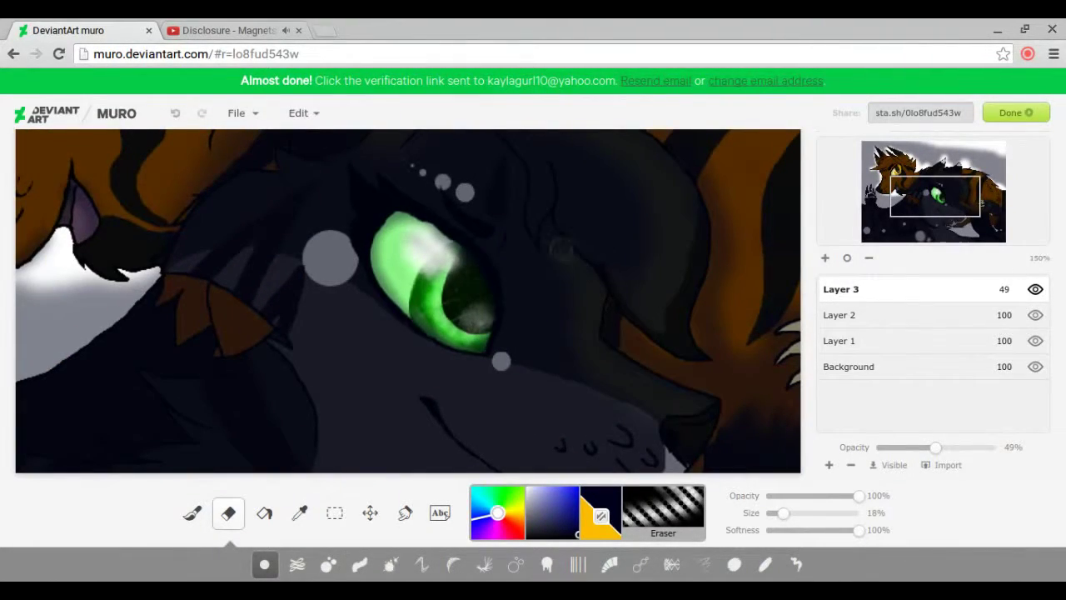
{"action": "mouse_move", "coordinate": [500, 379]}
{"action": "left_mouse_down"}
{"action": "mouse_move", "coordinate": [334, 303]}
{"action": "mouse_move", "coordinate": [344, 372]}
{"action": "mouse_move", "coordinate": [396, 432]}
{"action": "mouse_move", "coordinate": [349, 336]}
{"action": "mouse_move", "coordinate": [457, 387]}
{"action": "mouse_move", "coordinate": [562, 338]}
{"action": "mouse_move", "coordinate": [527, 421]}
{"action": "mouse_move", "coordinate": [641, 406]}
{"action": "left_mouse_up"}
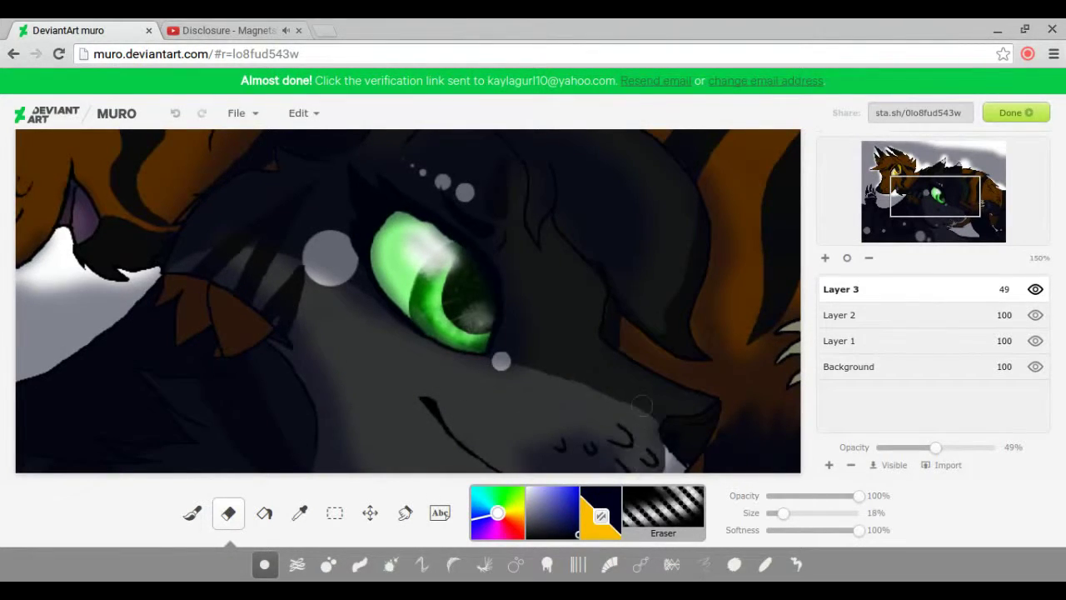
Erase the shading along the black character's jaw, neck and chest fur with the 18% eraser.
{"action": "left_click", "coordinate": [935, 223]}
{"action": "mouse_move", "coordinate": [621, 285]}
{"action": "left_mouse_down"}
{"action": "mouse_move", "coordinate": [491, 329]}
{"action": "mouse_move", "coordinate": [503, 305]}
{"action": "left_mouse_up"}
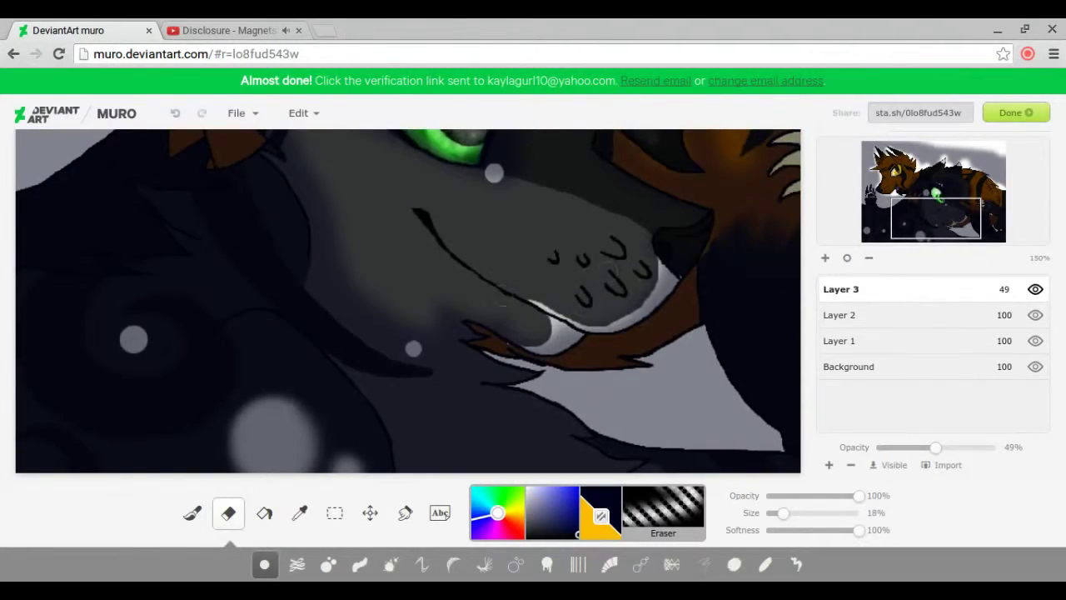
{"action": "left_click_drag", "start_coordinate": [931, 208], "coordinate": [940, 211]}
{"action": "mouse_move", "coordinate": [308, 300]}
{"action": "left_mouse_down"}
{"action": "mouse_move", "coordinate": [416, 416]}
{"action": "mouse_move", "coordinate": [375, 333]}
{"action": "mouse_move", "coordinate": [466, 350]}
{"action": "left_mouse_up"}
{"action": "scroll", "coordinate": [408, 299], "scroll_direction": "right", "scroll_amount": 3}
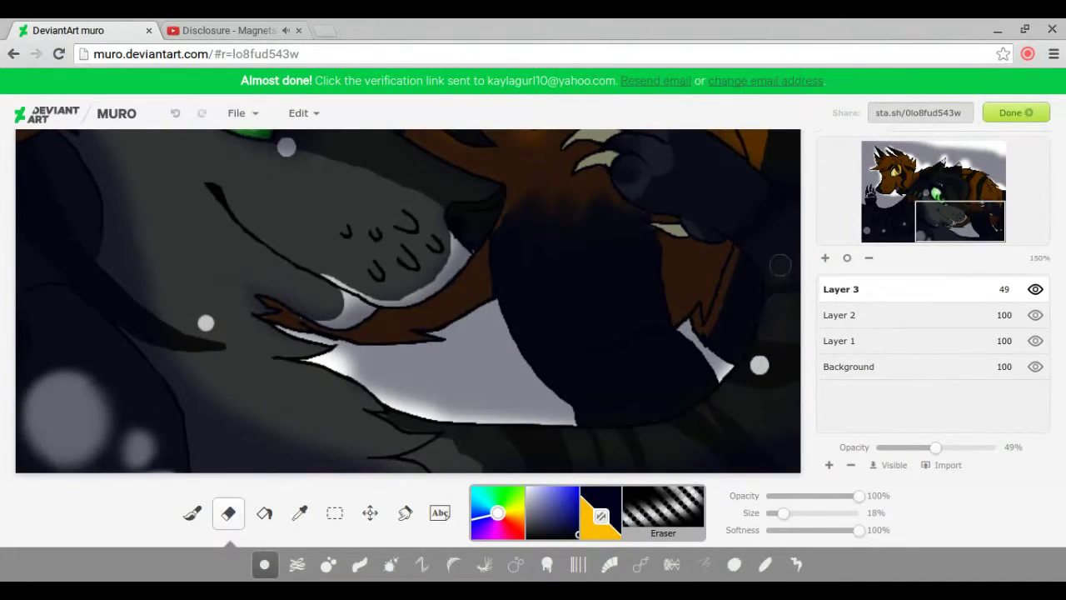
Brighten the claws with a 3% size eraser, and lighten the black paw and forearm with the eraser at 19%.
{"action": "scroll", "coordinate": [408, 300], "scroll_direction": "up", "scroll_amount": 2}
{"action": "key", "text": "bracketleft"}
{"action": "key", "text": "bracketleft"}
{"action": "key", "text": "bracketleft"}
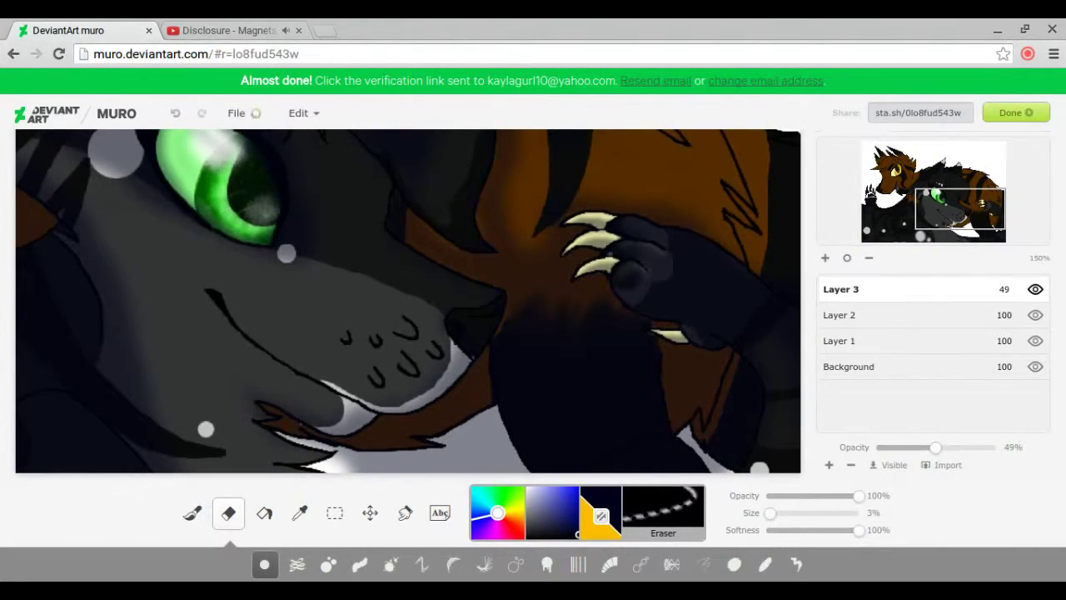
{"action": "key", "text": "bracketright"}
{"action": "key", "text": "bracketright"}
{"action": "key", "text": "bracketright"}
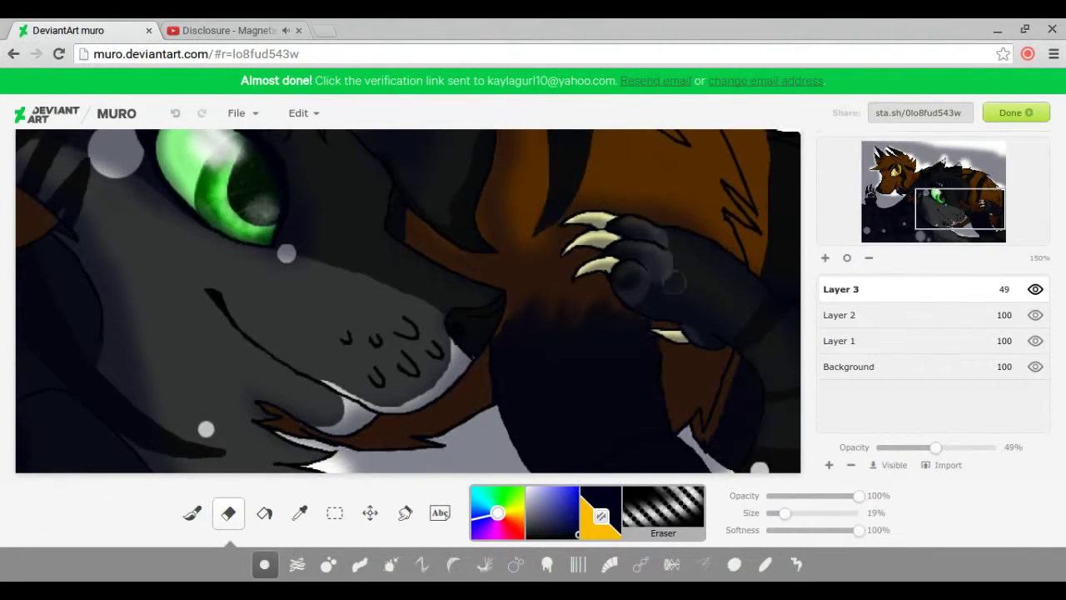
Erase the shading on the raised black paw and along the arm's upper edge with a 9% size eraser.
{"action": "scroll", "coordinate": [699, 286], "scroll_direction": "down", "scroll_amount": 2}
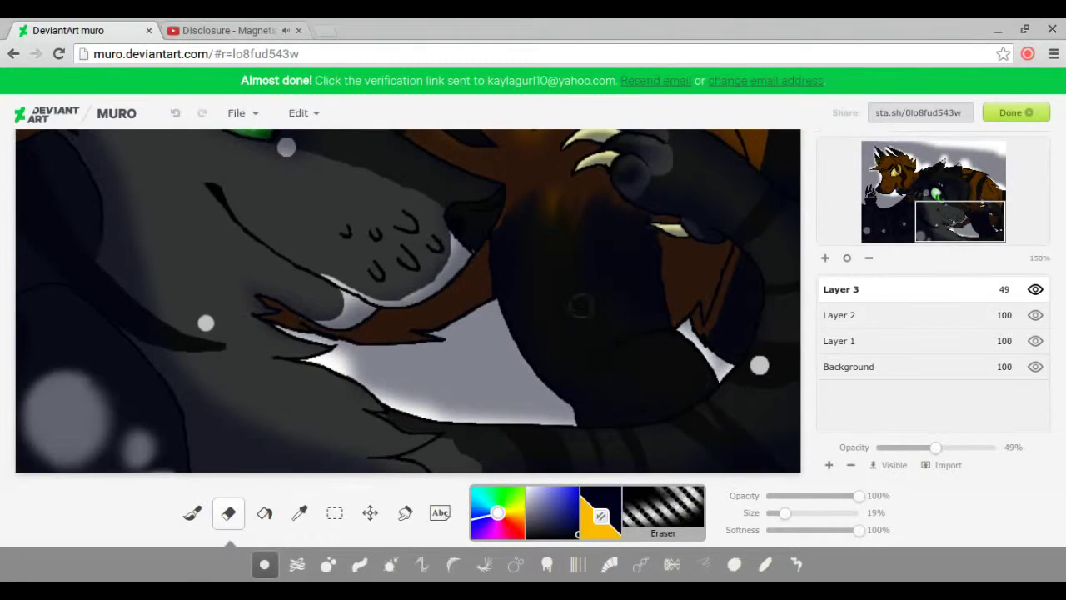
{"action": "mouse_move", "coordinate": [1036, 223]}
{"action": "left_mouse_down"}
{"action": "mouse_move", "coordinate": [1008, 190]}
{"action": "mouse_move", "coordinate": [974, 223]}
{"action": "mouse_move", "coordinate": [922, 203]}
{"action": "left_mouse_up"}
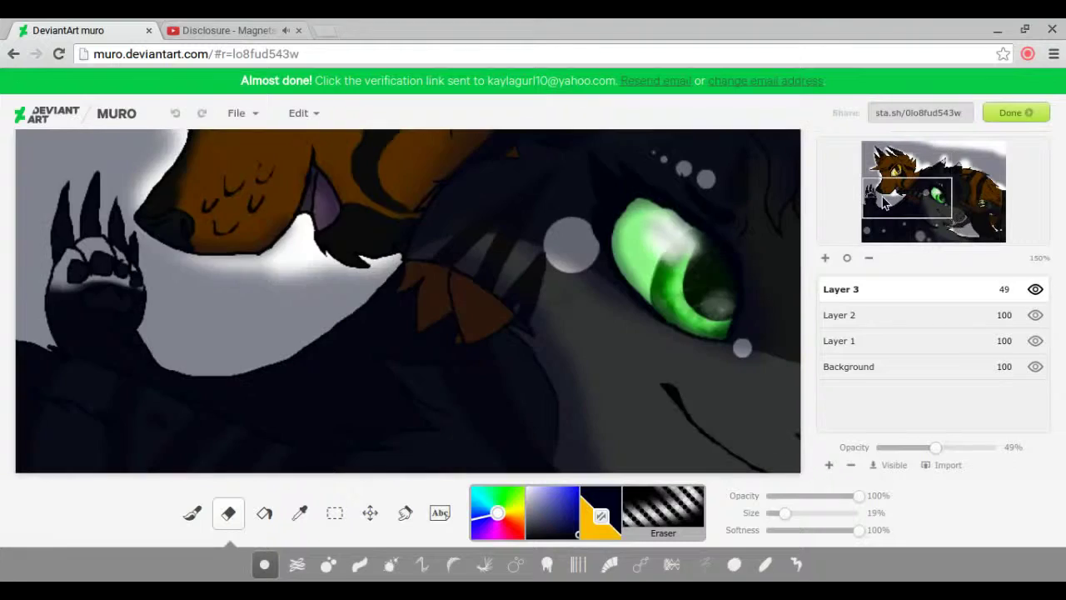
{"action": "left_click_drag", "start_coordinate": [785, 512], "coordinate": [774, 512]}
{"action": "mouse_move", "coordinate": [74, 190]}
{"action": "left_mouse_down"}
{"action": "mouse_move", "coordinate": [154, 275]}
{"action": "mouse_move", "coordinate": [75, 275]}
{"action": "left_mouse_up"}
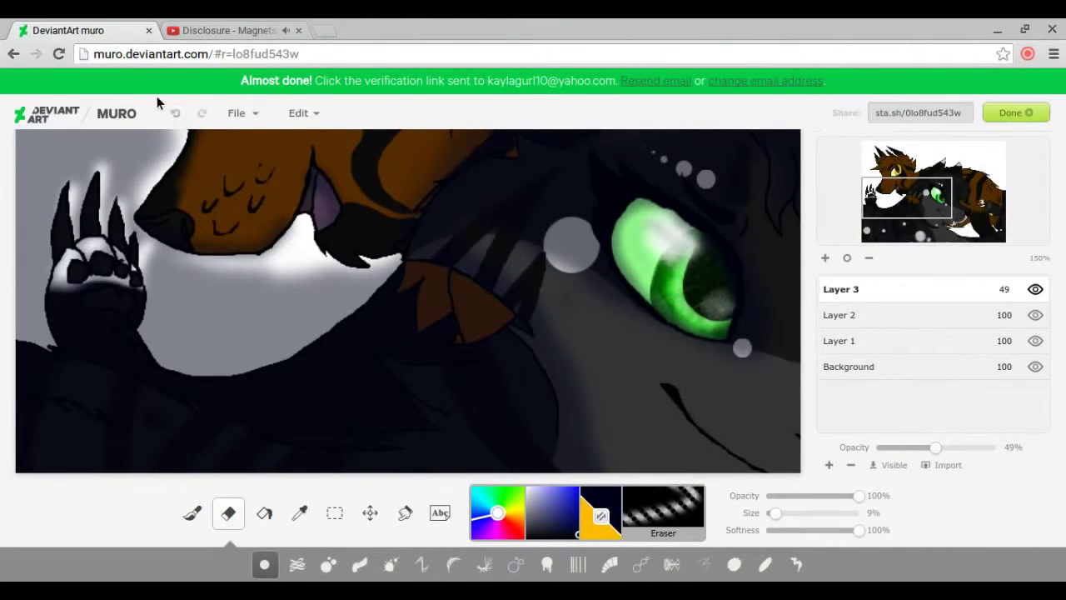
{"action": "left_click_drag", "start_coordinate": [143, 271], "coordinate": [148, 302]}
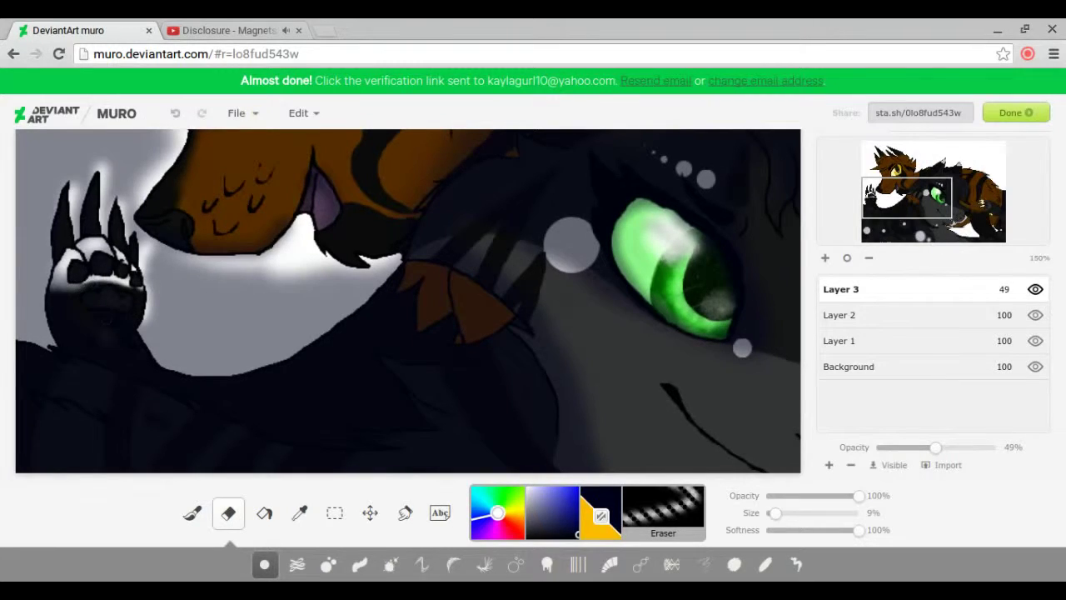
{"action": "left_click_drag", "start_coordinate": [158, 342], "coordinate": [268, 379]}
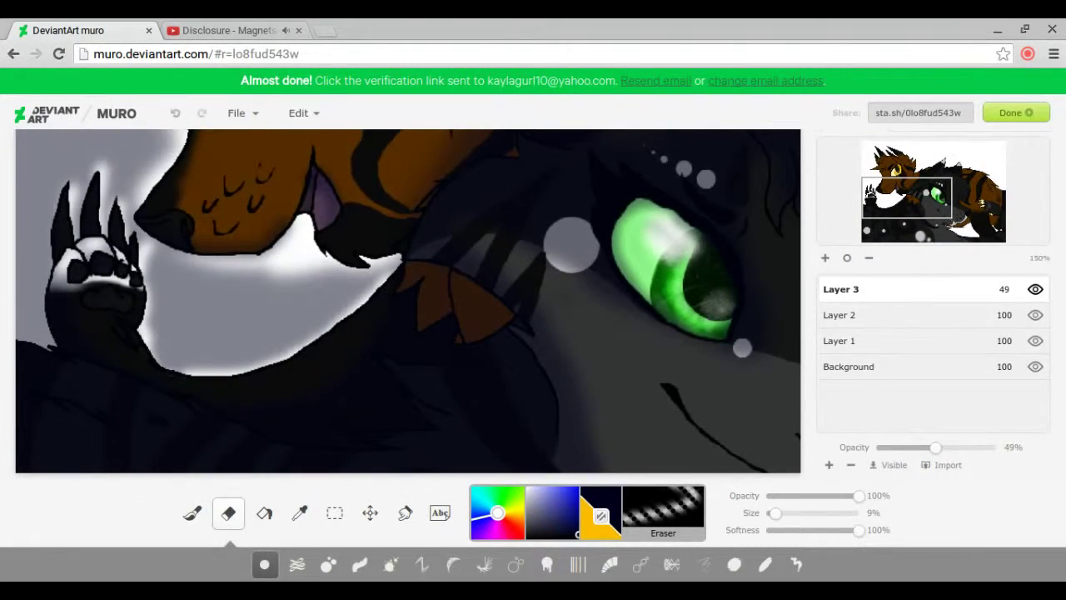
Erase the shading on the black character's rounded shoulder near the large light spot with a 45% size eraser.
{"action": "left_click", "coordinate": [933, 171]}
{"action": "left_click_drag", "start_coordinate": [933, 171], "coordinate": [898, 226]}
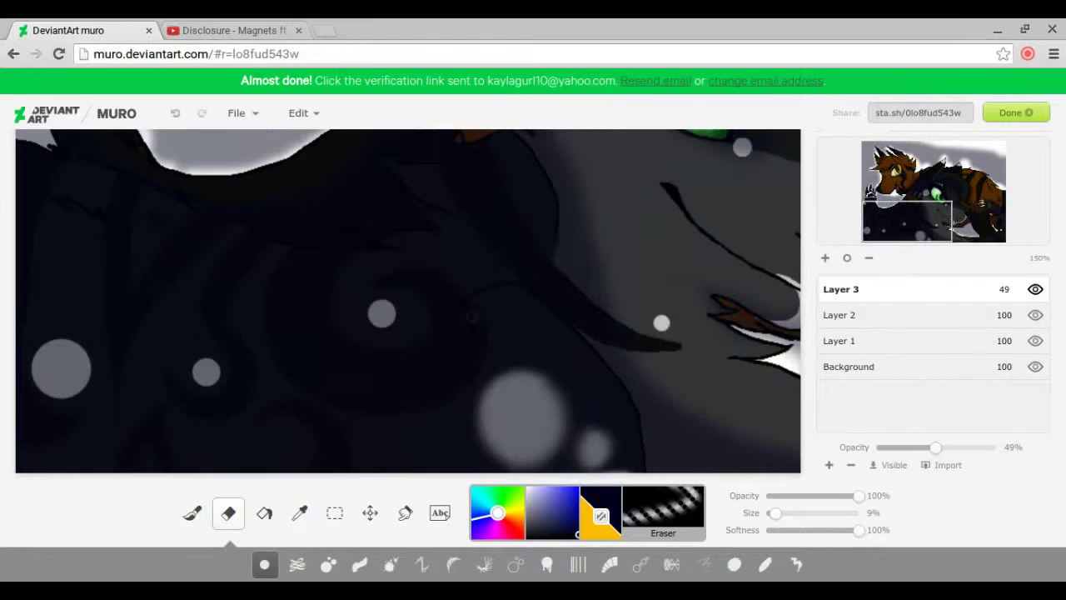
{"action": "mouse_move", "coordinate": [539, 297]}
{"action": "left_mouse_down"}
{"action": "mouse_move", "coordinate": [500, 391]}
{"action": "mouse_move", "coordinate": [492, 326]}
{"action": "left_mouse_up"}
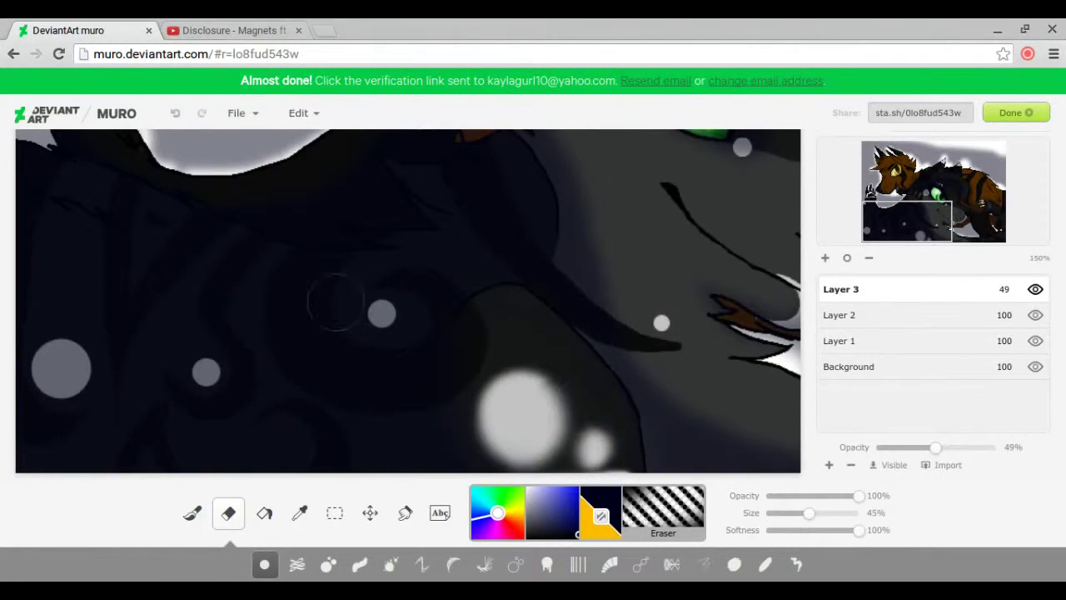
Lighten the stripes along the black body with a 6% size eraser and the neck fur with a 16% one.
{"action": "key", "text": "bracketleft"}
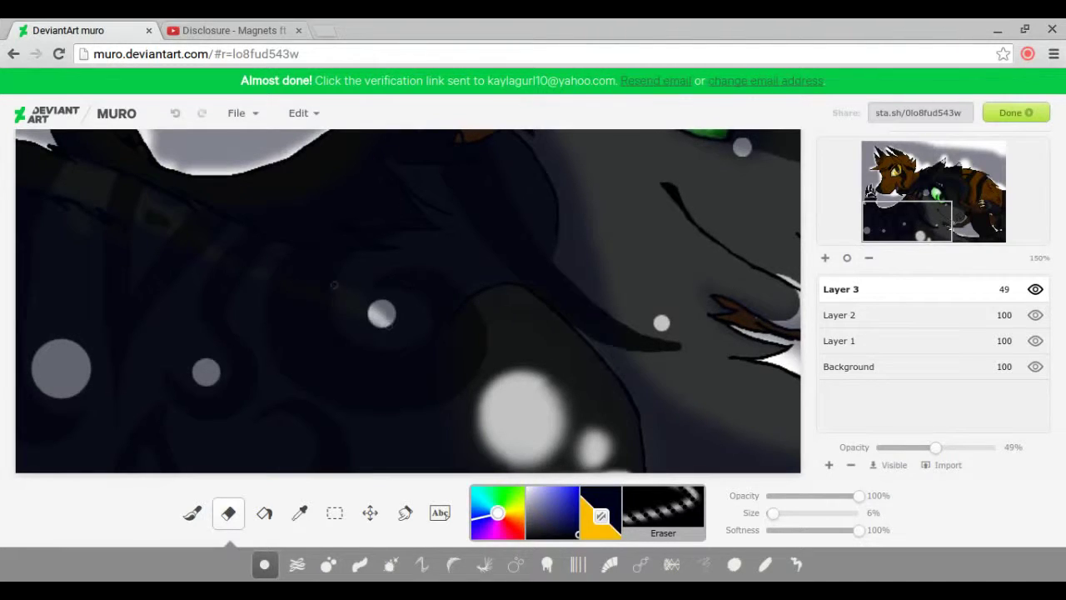
{"action": "scroll", "coordinate": [402, 328], "scroll_direction": "up", "scroll_amount": 3}
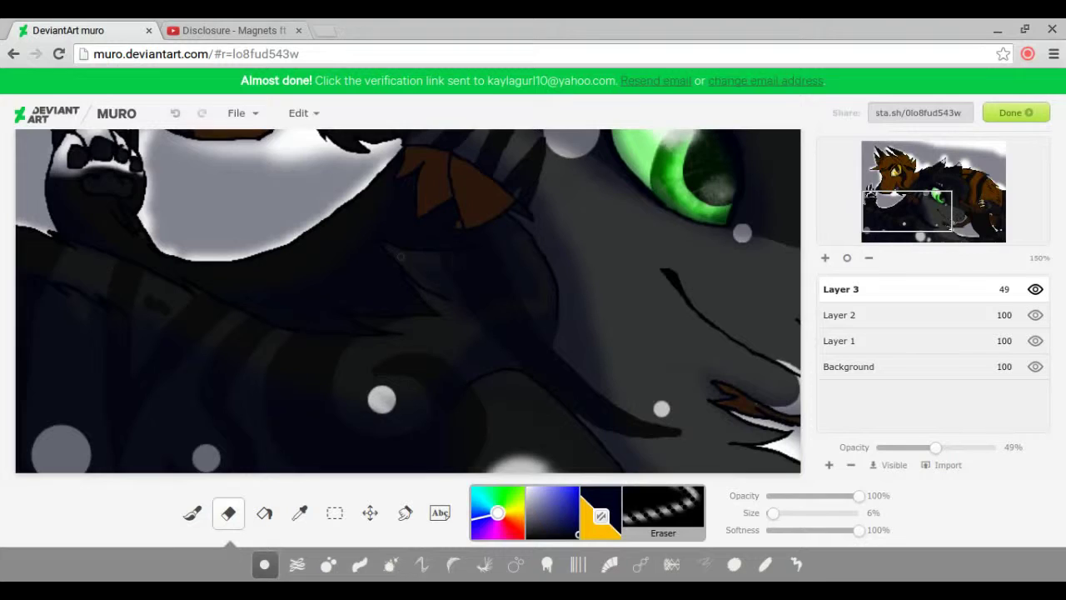
{"action": "key", "text": "bracketright"}
{"action": "key", "text": "bracketright"}
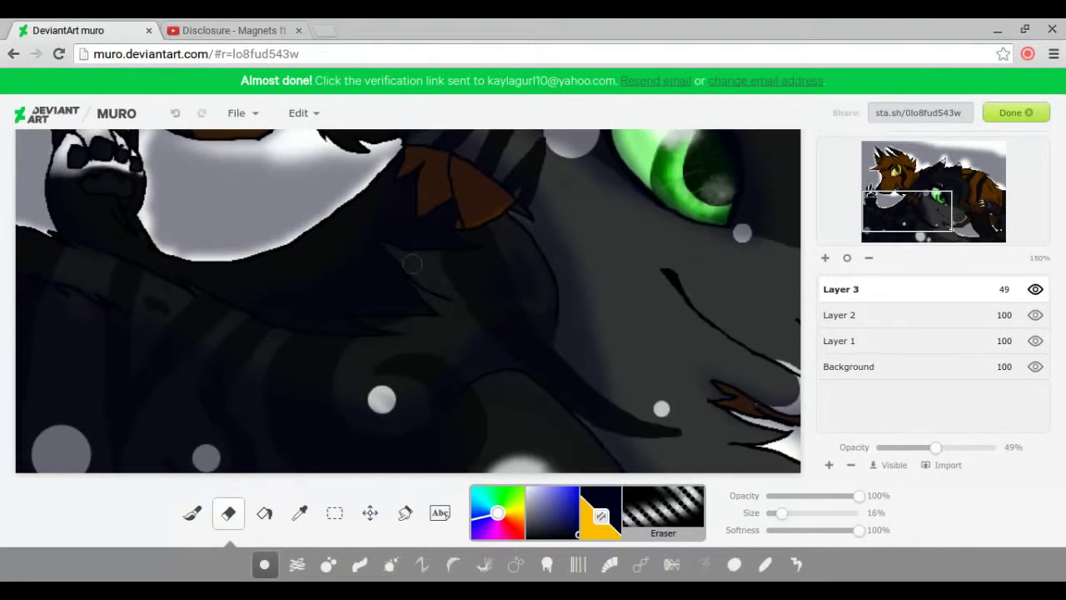
Add dark navy shading to the brown character's hair, using the basic brush at 11%, and to its neck at 3%.
{"action": "left_click_drag", "start_coordinate": [842, 198], "coordinate": [854, 150]}
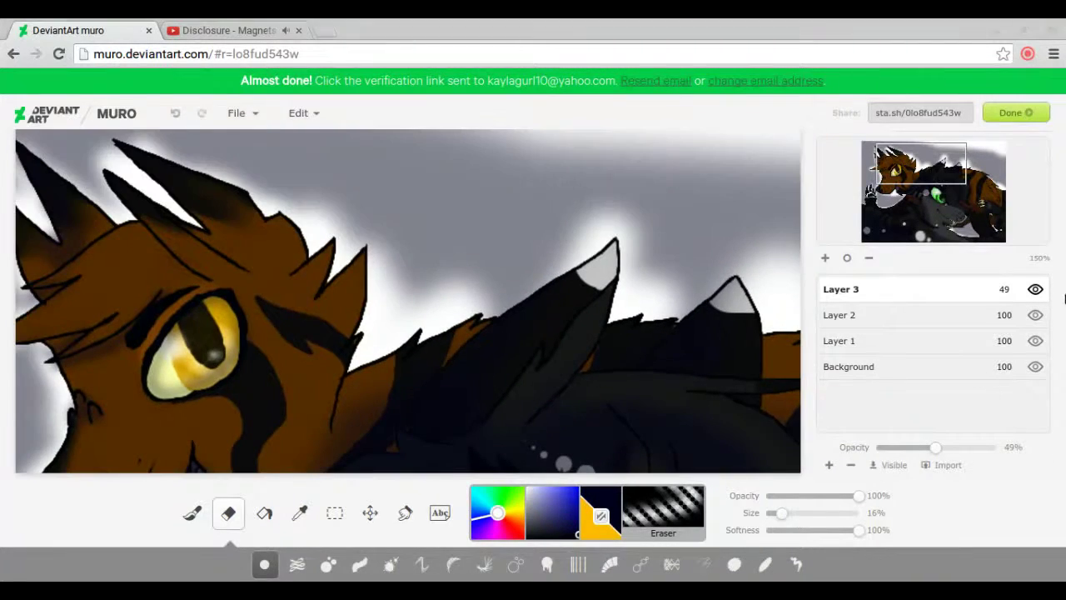
{"action": "left_click", "coordinate": [192, 512]}
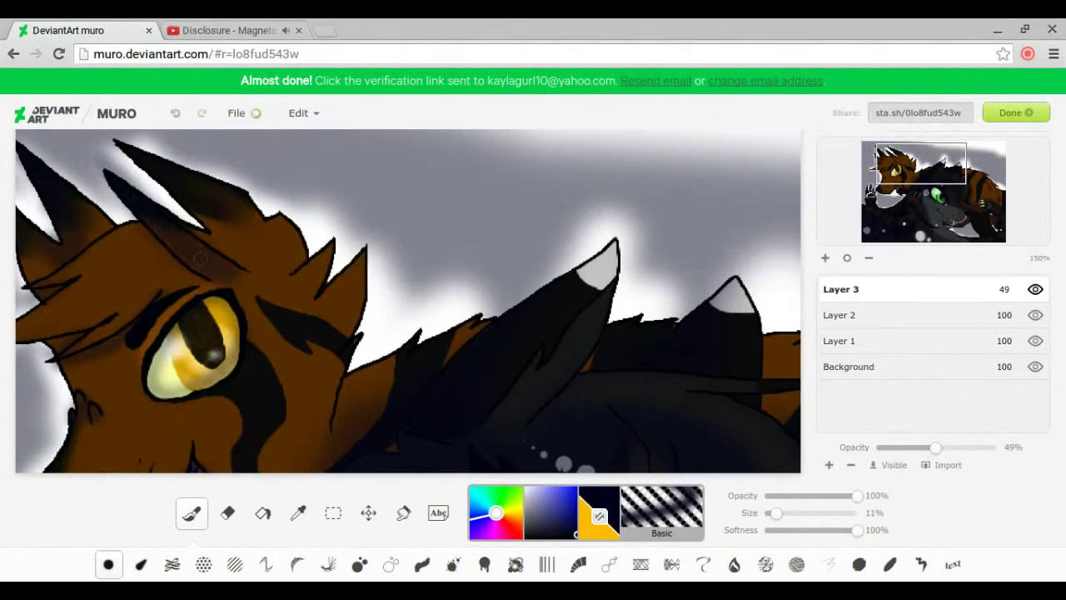
{"action": "key", "text": "bracketleft"}
{"action": "key", "text": "bracketleft"}
{"action": "key", "text": "bracketleft"}
{"action": "key", "text": "bracketleft"}
{"action": "left_click_drag", "start_coordinate": [365, 243], "coordinate": [353, 337]}
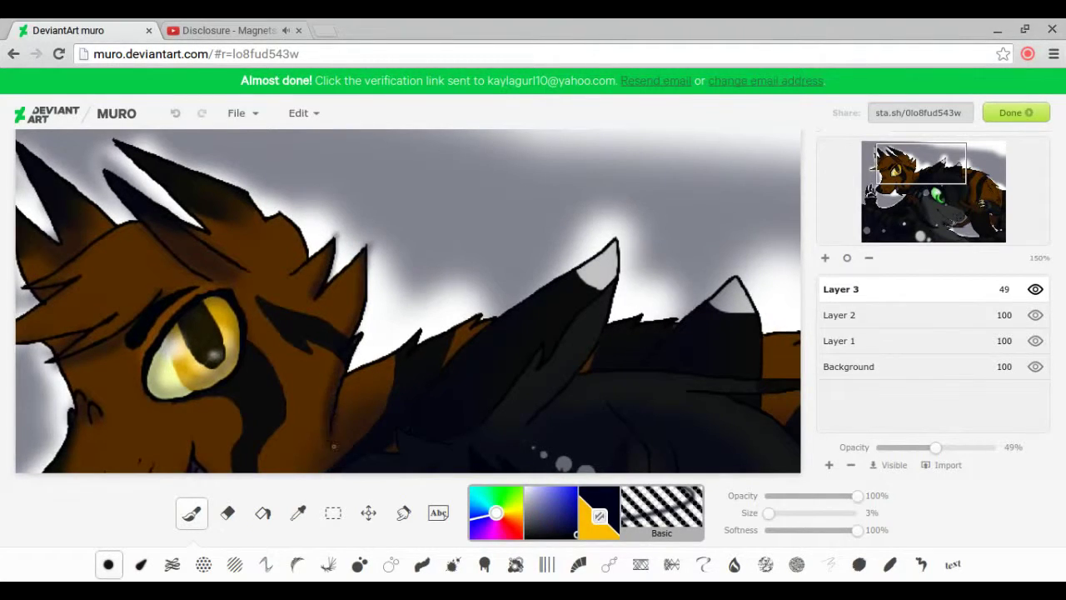
Shade the black forearm beside the snout with a 17% size brush, and touch up the shadow layer with the 16% eraser.
{"action": "mouse_move", "coordinate": [885, 200]}
{"action": "left_mouse_down"}
{"action": "mouse_move", "coordinate": [898, 202]}
{"action": "mouse_move", "coordinate": [891, 215]}
{"action": "mouse_move", "coordinate": [937, 193]}
{"action": "mouse_move", "coordinate": [1000, 192]}
{"action": "mouse_move", "coordinate": [993, 230]}
{"action": "left_mouse_up"}
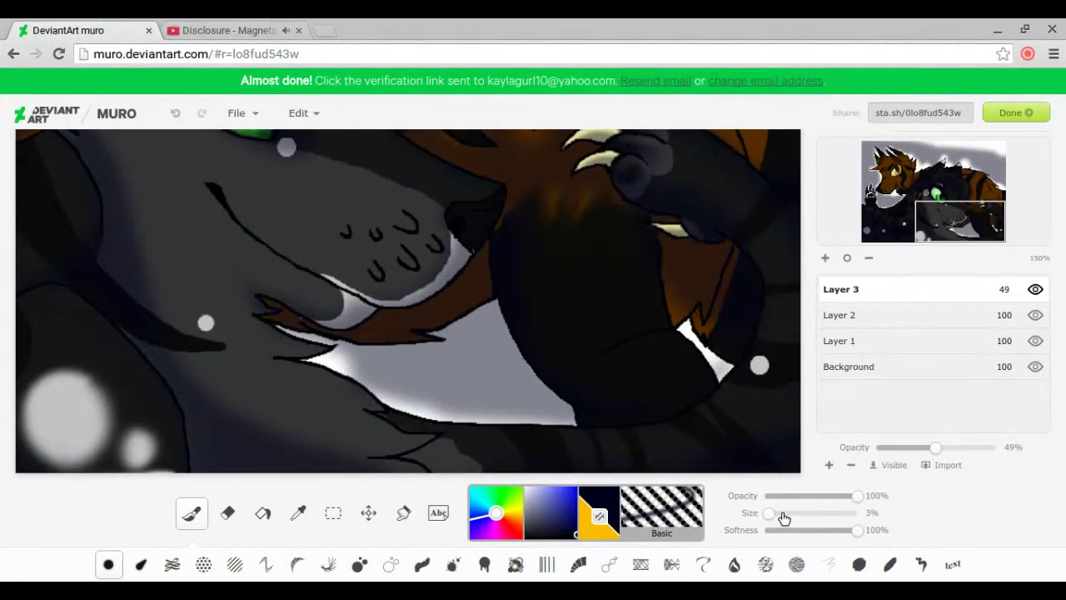
{"action": "key", "text": "bracketright"}
{"action": "key", "text": "bracketright"}
{"action": "key", "text": "bracketright"}
{"action": "key", "text": "bracketright"}
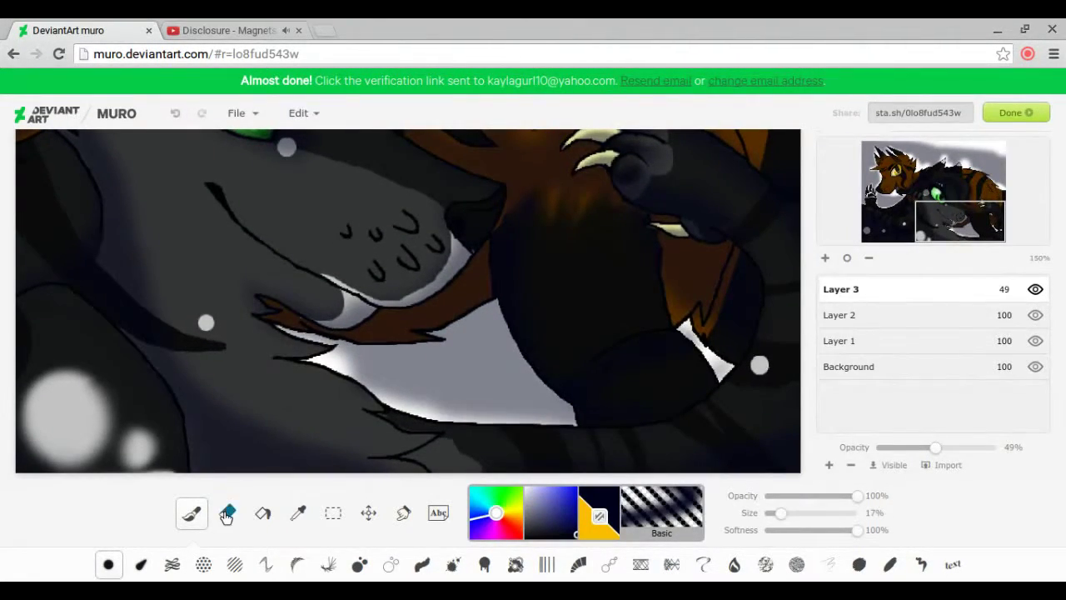
{"action": "key", "text": "e"}
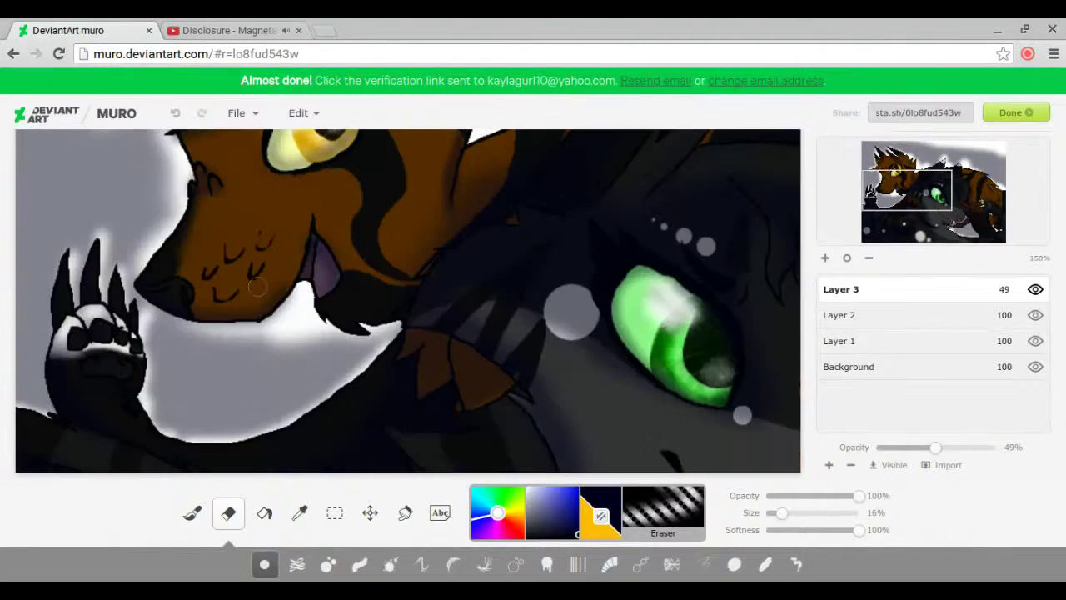
Add a new layer with navy shadows painted over the dark body at 18% brush size, and set its opacity to 51%.
{"action": "left_click", "coordinate": [869, 258]}
{"action": "left_click", "coordinate": [869, 257]}
{"action": "left_click", "coordinate": [829, 465]}
{"action": "left_click", "coordinate": [192, 512]}
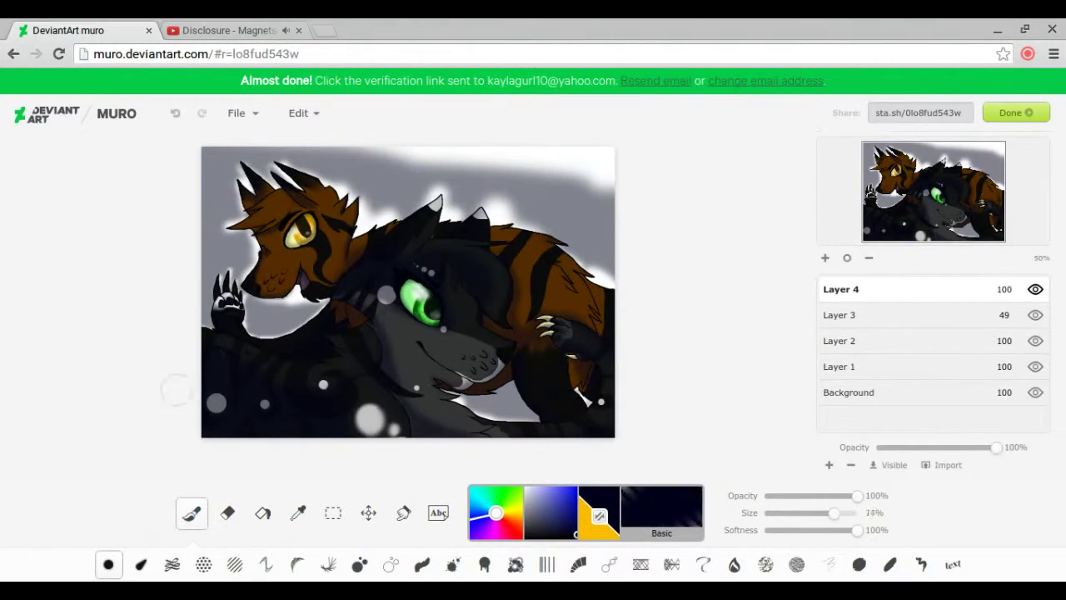
{"action": "left_click_drag", "start_coordinate": [833, 512], "coordinate": [781, 512]}
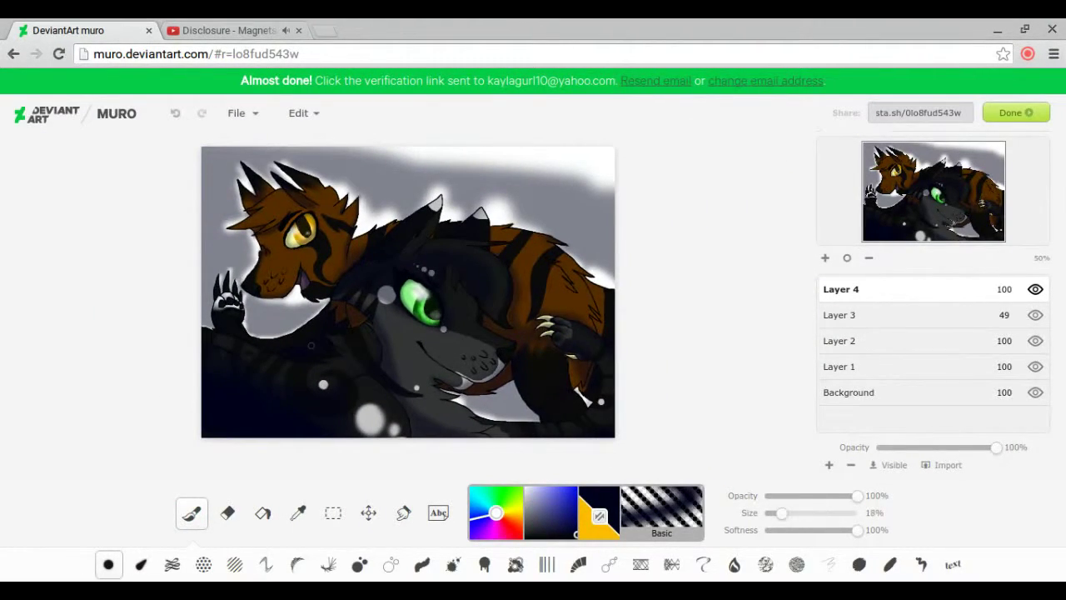
{"action": "left_click_drag", "start_coordinate": [996, 447], "coordinate": [942, 447]}
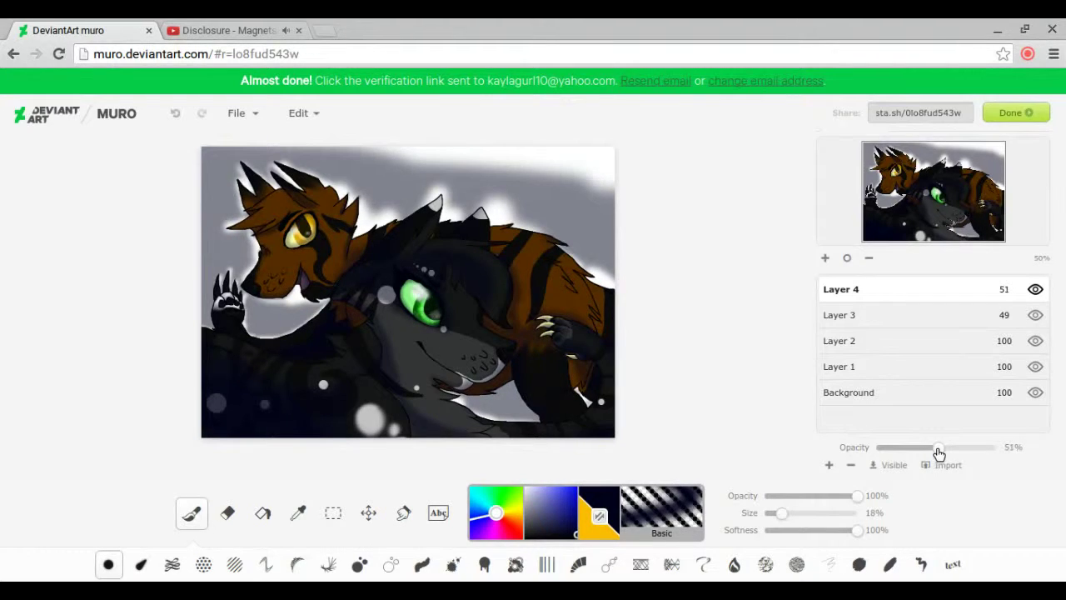
Add two layers, cover the picture with dark navy on Layer 5 using a 100% size brush, and set its opacity to 62%.
{"action": "left_click", "coordinate": [829, 465]}
{"action": "left_click", "coordinate": [829, 465]}
{"action": "left_click_drag", "start_coordinate": [782, 513], "coordinate": [858, 513]}
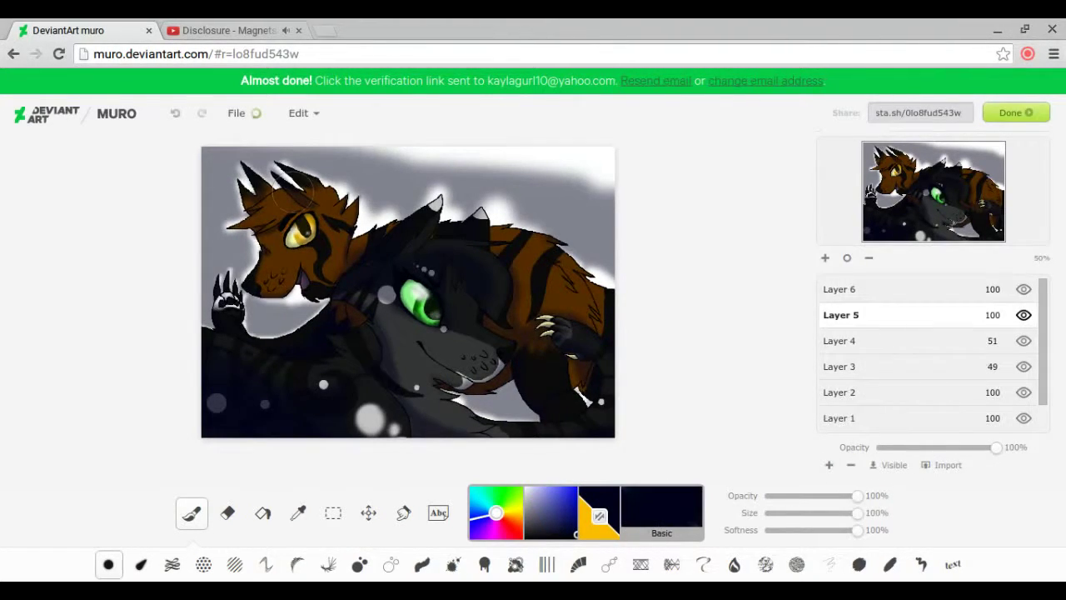
{"action": "left_click_drag", "start_coordinate": [274, 216], "coordinate": [466, 400]}
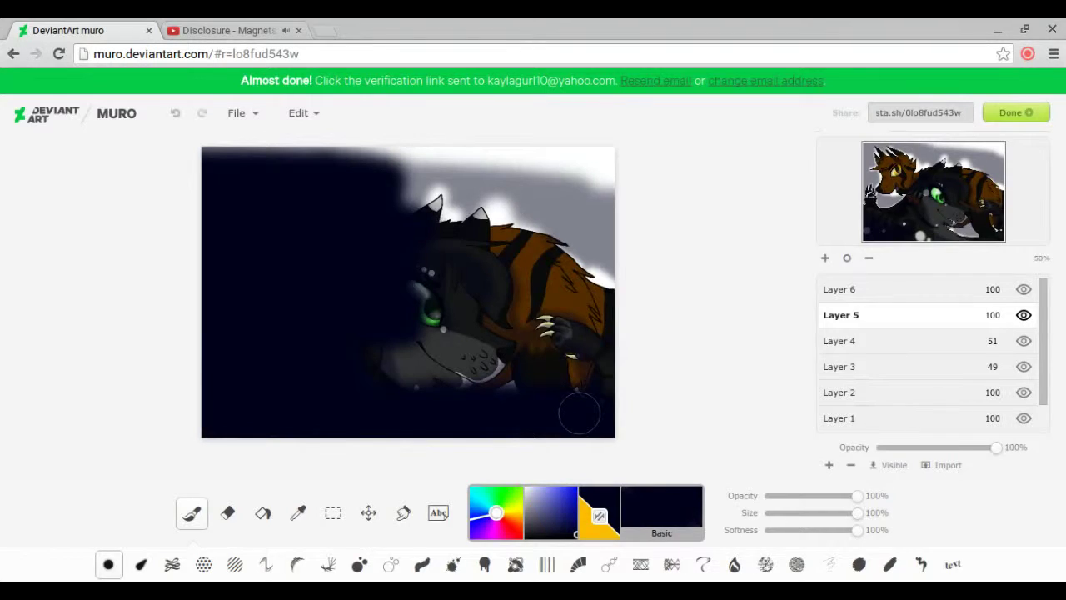
{"action": "left_click_drag", "start_coordinate": [995, 448], "coordinate": [951, 447]}
Paint a white haze over both characters on Layer 6 with the basic brush at 38% opacity.
{"action": "left_click", "coordinate": [874, 292]}
{"action": "left_click_drag", "start_coordinate": [789, 498], "coordinate": [801, 496]}
{"action": "mouse_move", "coordinate": [333, 177]}
{"action": "left_mouse_down"}
{"action": "mouse_move", "coordinate": [246, 171]}
{"action": "mouse_move", "coordinate": [371, 226]}
{"action": "mouse_move", "coordinate": [557, 339]}
{"action": "left_mouse_up"}
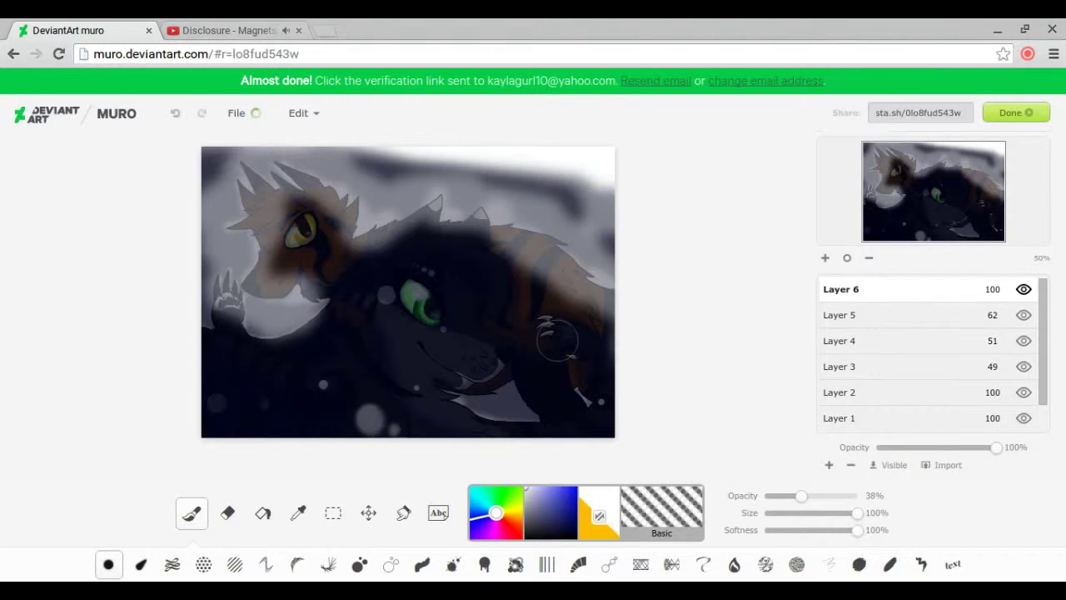
Set Layer 6's opacity to 41% and Layer 5's opacity to 24%.
{"action": "left_click_drag", "start_coordinate": [996, 447], "coordinate": [926, 447]}
{"action": "left_click", "coordinate": [841, 315]}
{"action": "mouse_move", "coordinate": [951, 447]}
{"action": "left_mouse_down"}
{"action": "mouse_move", "coordinate": [888, 449]}
{"action": "mouse_move", "coordinate": [906, 447]}
{"action": "left_mouse_up"}
Erase Layer 5's shading on the brown character's muzzle and cheek with a 10% size eraser at 83% opacity.
{"action": "left_click", "coordinate": [226, 512]}
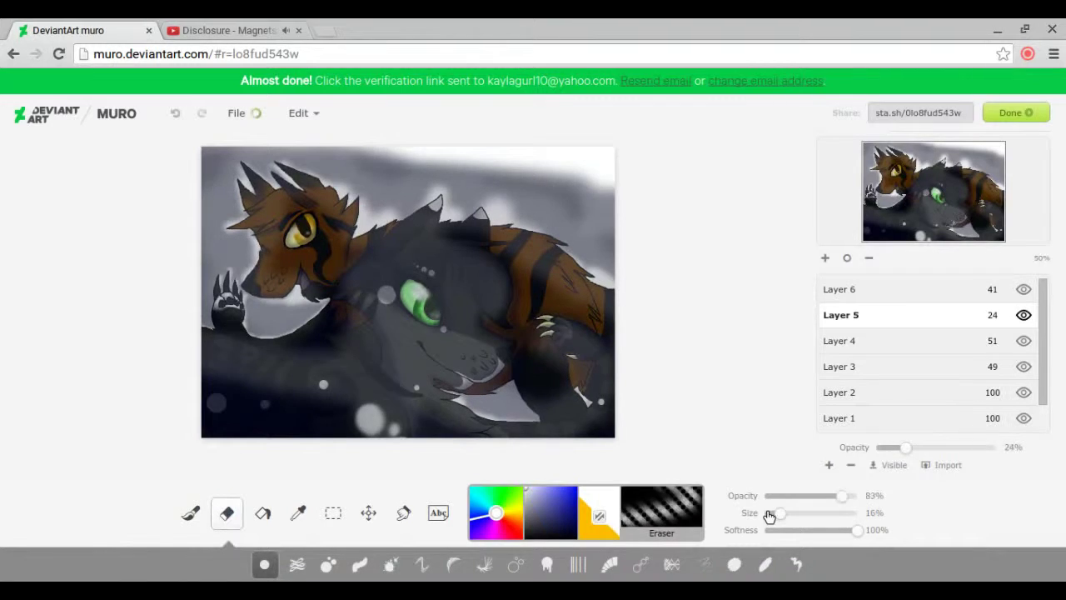
{"action": "left_click", "coordinate": [826, 258]}
{"action": "left_click", "coordinate": [826, 258]}
{"action": "scroll", "coordinate": [269, 220], "scroll_direction": "down", "scroll_amount": 5}
{"action": "left_click_drag", "start_coordinate": [416, 246], "coordinate": [379, 204]}
{"action": "left_click_drag", "start_coordinate": [333, 242], "coordinate": [395, 181]}
{"action": "left_click_drag", "start_coordinate": [421, 221], "coordinate": [446, 177]}
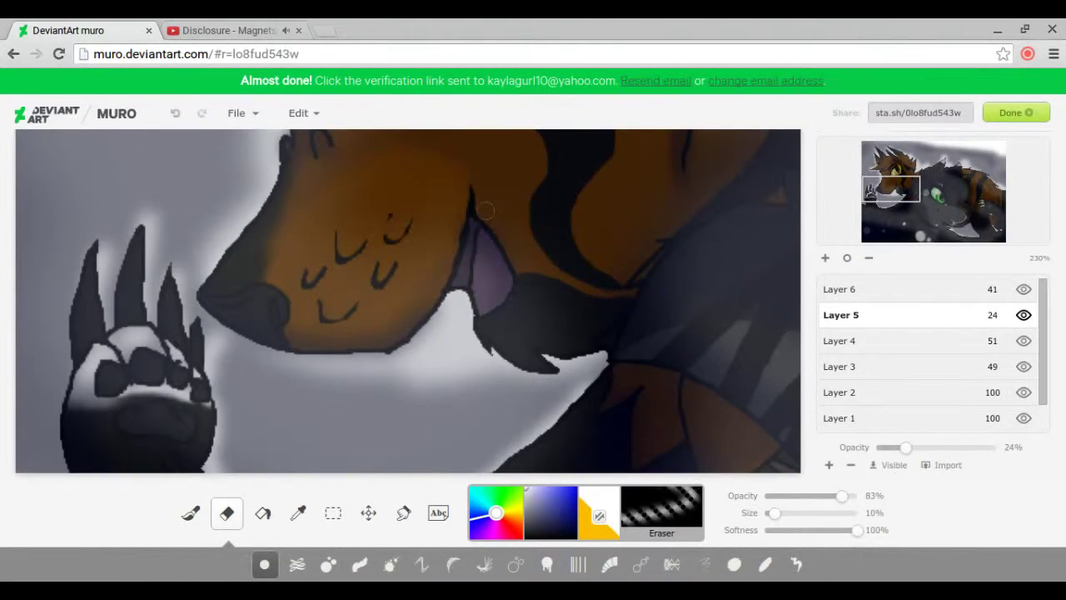
{"action": "scroll", "coordinate": [408, 300], "scroll_direction": "down", "scroll_amount": 3}
{"action": "scroll", "coordinate": [408, 300], "scroll_direction": "up", "scroll_amount": 5}
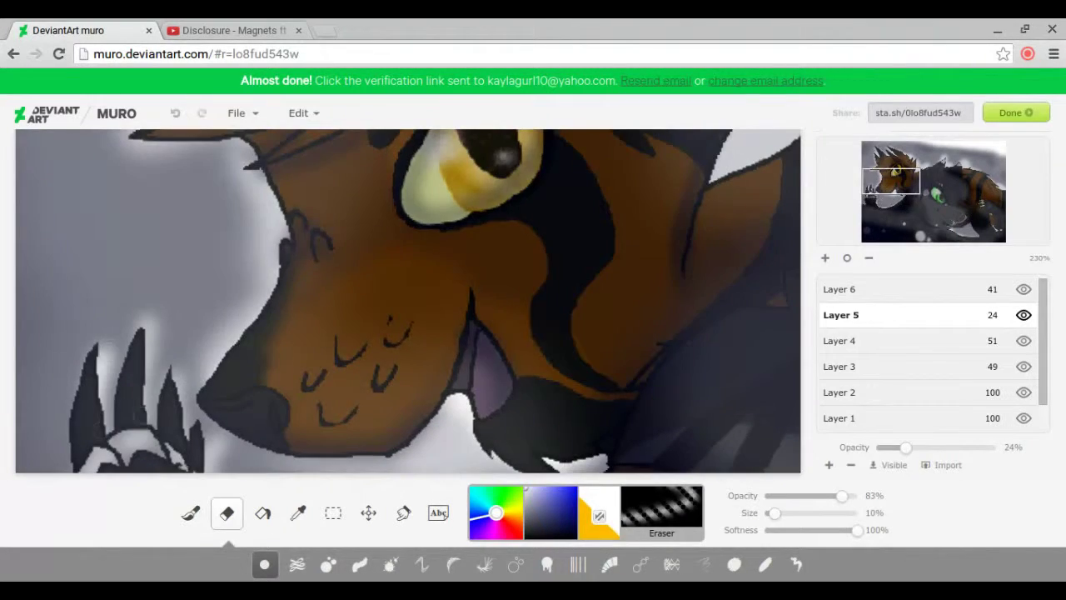
{"action": "left_click", "coordinate": [226, 30]}
{"action": "key", "text": "ctrl+Tab"}
Erase Layer 5's shading on the black snout at 10% size, and on the striped back, arm and green eye at 36%.
{"action": "left_click_drag", "start_coordinate": [933, 233], "coordinate": [950, 212]}
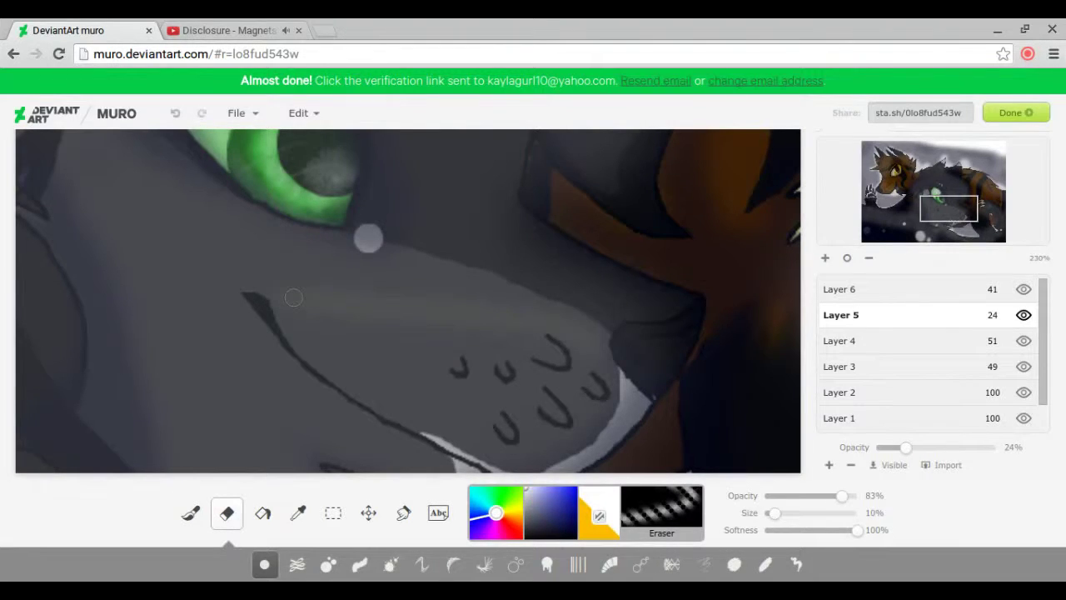
{"action": "left_click", "coordinate": [798, 514]}
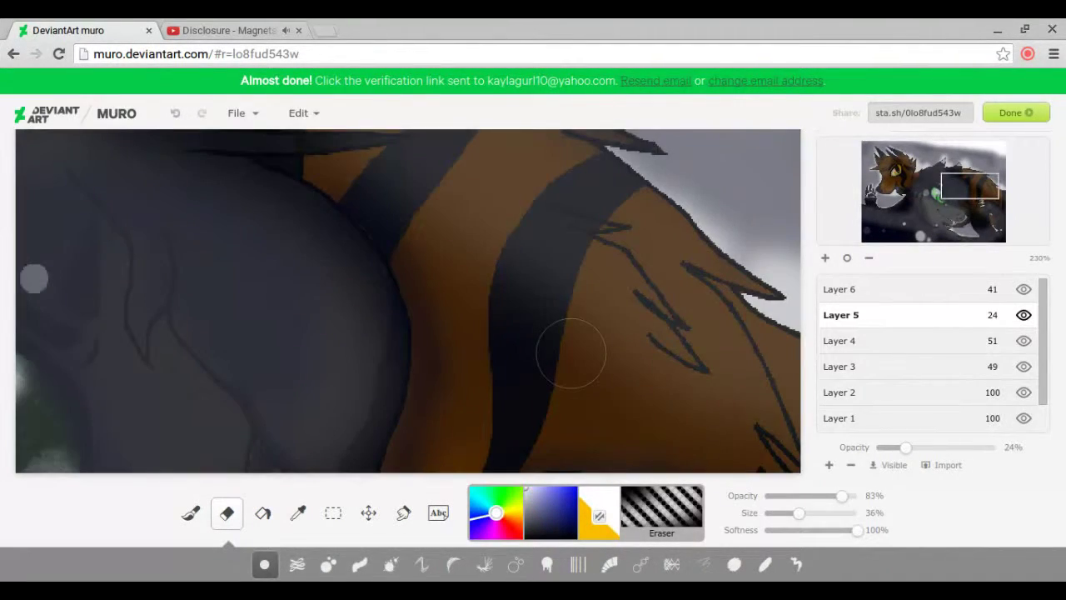
{"action": "scroll", "coordinate": [775, 364], "scroll_direction": "up", "scroll_amount": 2}
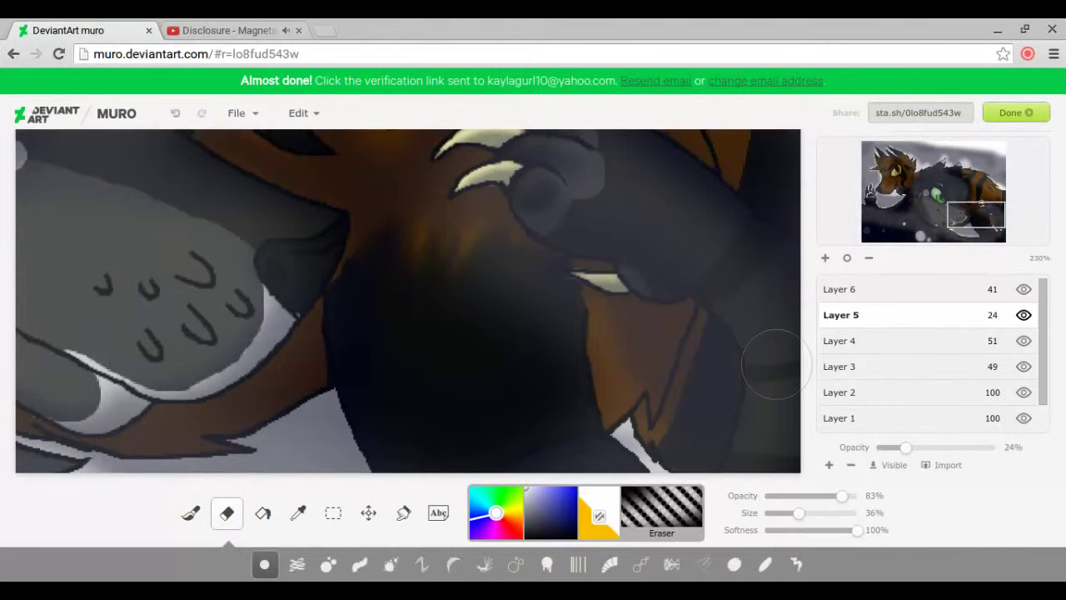
{"action": "key", "text": "0"}
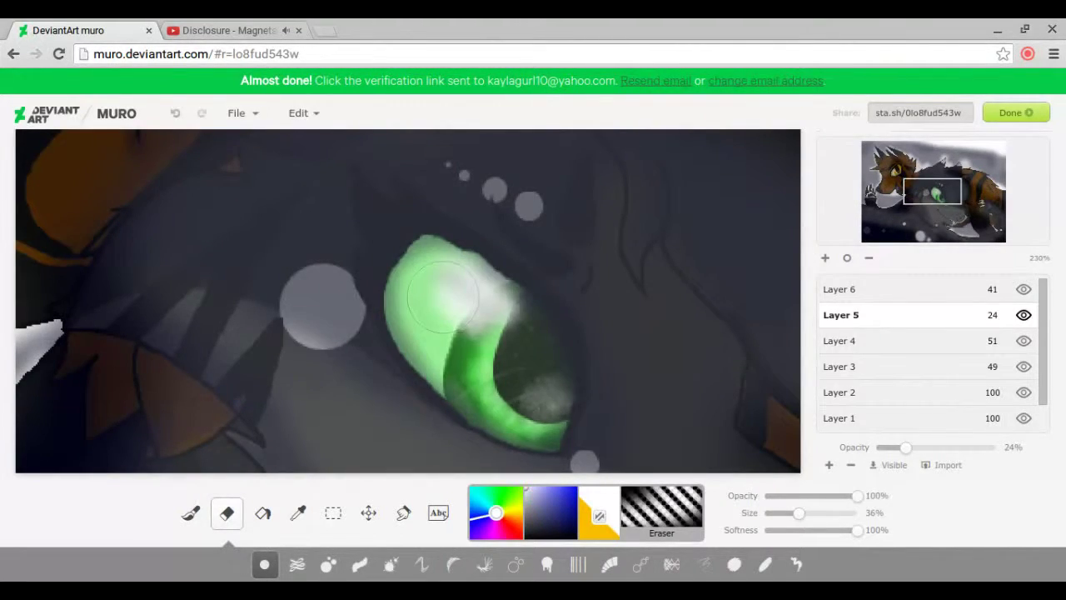
{"action": "left_click", "coordinate": [893, 172]}
{"action": "left_click", "coordinate": [844, 261]}
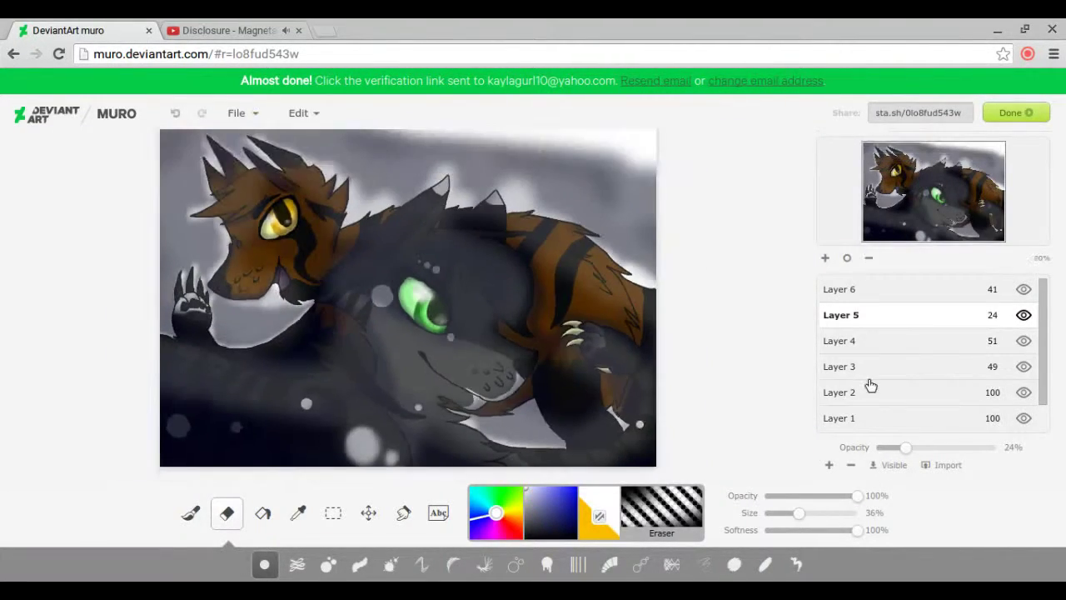
Select the background area around the characters from Layer 2 with the magic wand.
{"action": "left_click", "coordinate": [871, 392]}
{"action": "key", "text": "s"}
{"action": "left_click", "coordinate": [625, 425]}
Erase Layer 3's shading inside the background selection with a 100% size, 0% softness eraser.
{"action": "left_click", "coordinate": [841, 367]}
{"action": "key", "text": "e"}
{"action": "left_click_drag", "start_coordinate": [802, 512], "coordinate": [858, 512]}
{"action": "mouse_move", "coordinate": [686, 245]}
{"action": "left_mouse_down"}
{"action": "mouse_move", "coordinate": [313, 142]}
{"action": "mouse_move", "coordinate": [200, 316]}
{"action": "left_mouse_up"}
Erase the leftover shading and haze on Layers 4, 5 and 6 inside the background selection.
{"action": "left_click", "coordinate": [841, 341]}
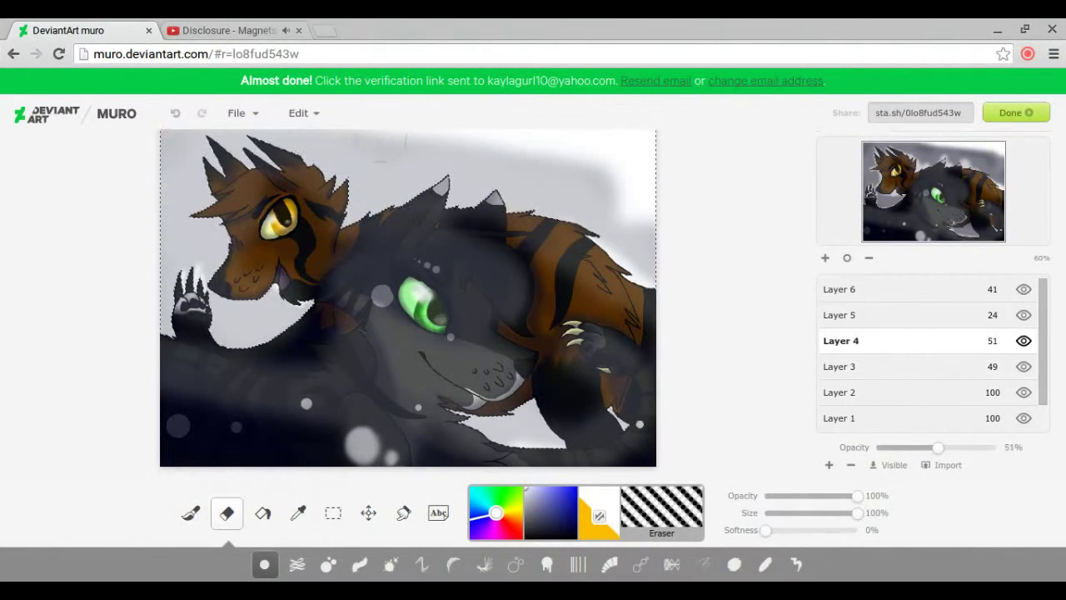
{"action": "left_click", "coordinate": [840, 315]}
{"action": "mouse_move", "coordinate": [634, 209]}
{"action": "left_mouse_down"}
{"action": "mouse_move", "coordinate": [208, 150]}
{"action": "mouse_move", "coordinate": [192, 334]}
{"action": "left_mouse_up"}
{"action": "left_click_drag", "start_coordinate": [516, 433], "coordinate": [633, 250]}
{"action": "left_click", "coordinate": [840, 289]}
{"action": "left_click_drag", "start_coordinate": [484, 433], "coordinate": [470, 163]}
Paint the selected area of the Background layer dark navy with a 0% softness brush.
{"action": "left_click", "coordinate": [869, 258]}
{"action": "left_click", "coordinate": [851, 417]}
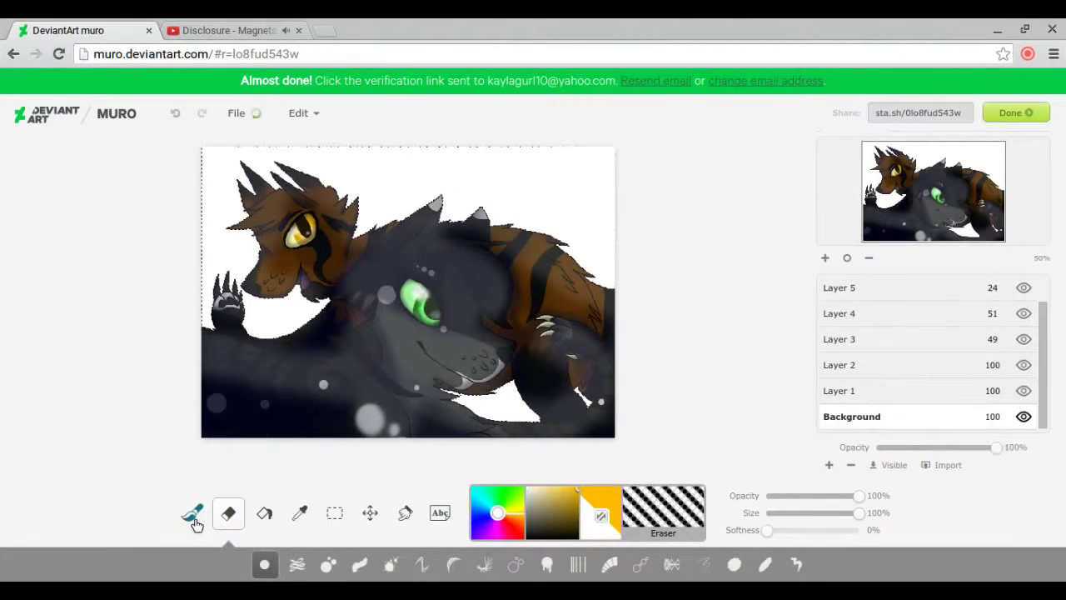
{"action": "left_click", "coordinate": [191, 513]}
{"action": "left_click_drag", "start_coordinate": [775, 533], "coordinate": [763, 532]}
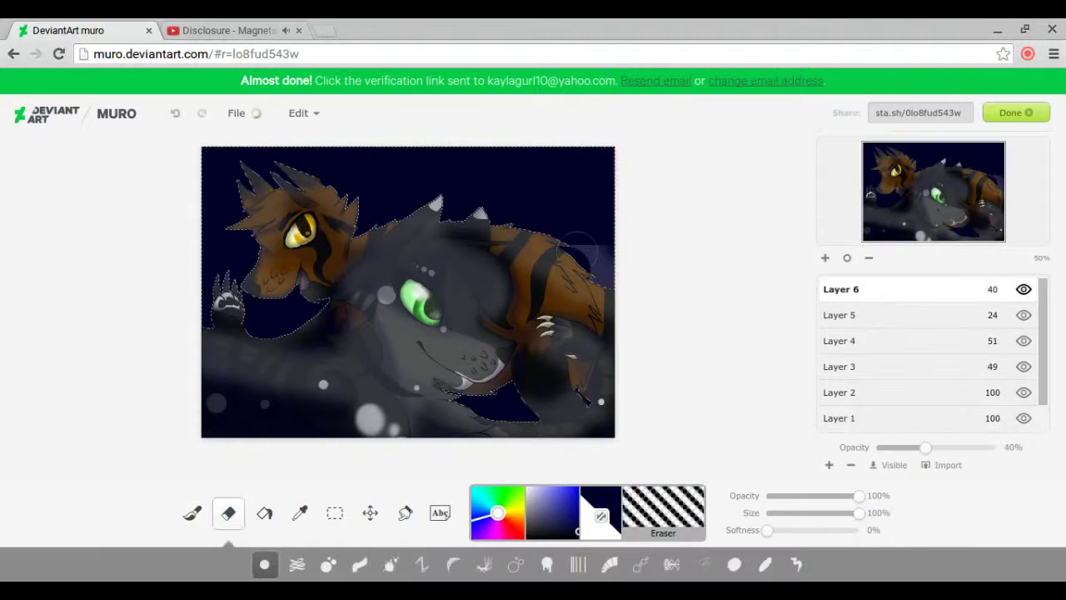
Repaint the Background layer white around the characters and clear the selection.
{"action": "scroll", "coordinate": [886, 400], "scroll_direction": "down", "scroll_amount": 1}
{"action": "left_click", "coordinate": [885, 421]}
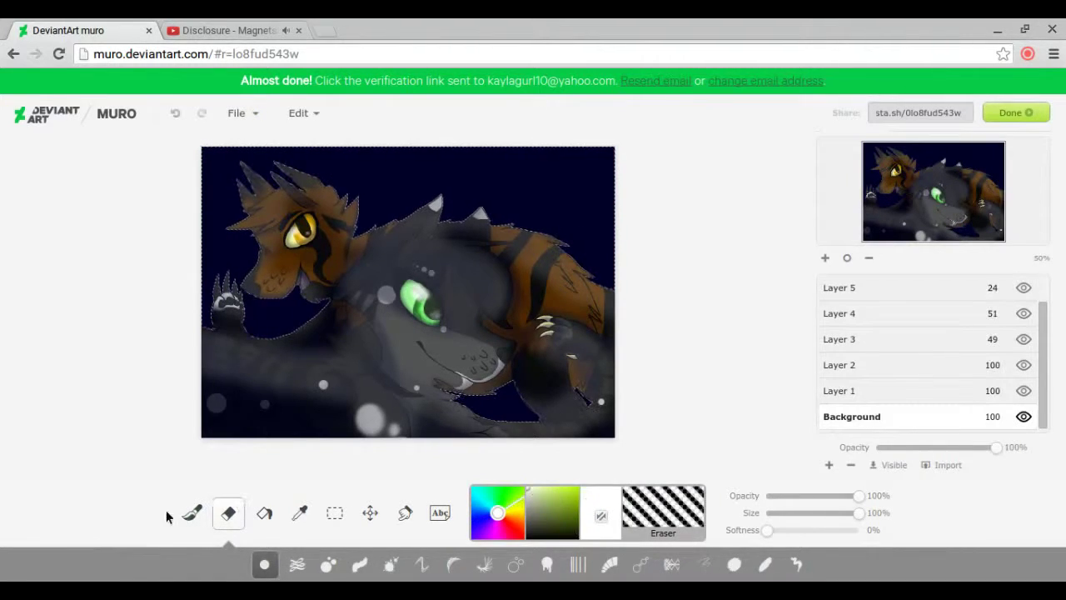
{"action": "left_click", "coordinate": [190, 513]}
{"action": "key", "text": "Delete"}
{"action": "key", "text": "s"}
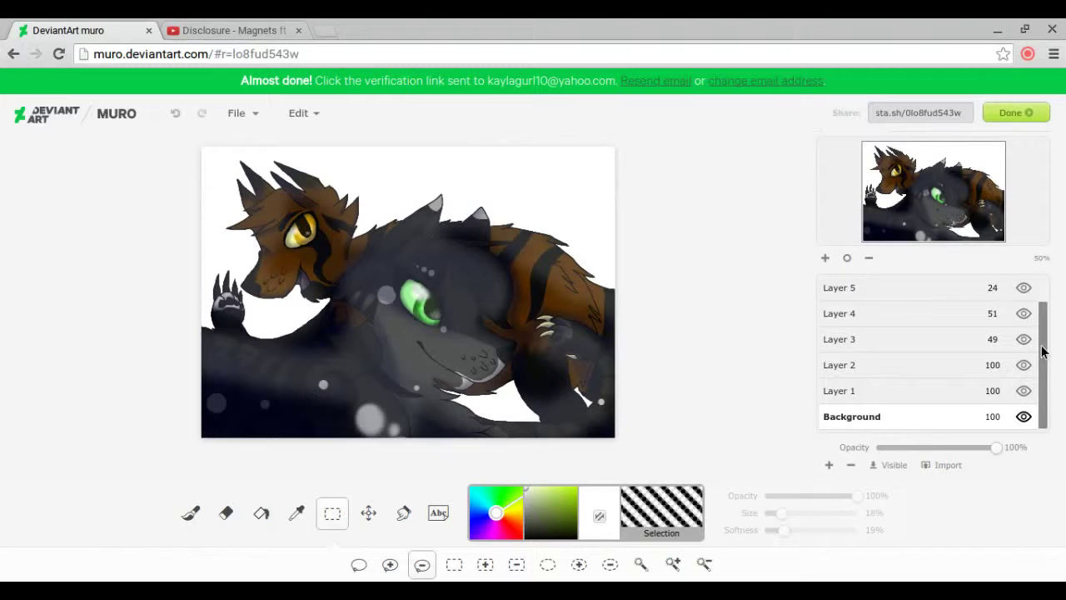
Lower the opacity of Layer 3 to 41% and Layer 4 to 45%, and make Layer 6 active.
{"action": "left_click", "coordinate": [1000, 342]}
{"action": "left_click", "coordinate": [941, 314]}
{"action": "left_click_drag", "start_coordinate": [936, 447], "coordinate": [901, 449]}
{"action": "left_click", "coordinate": [958, 291]}
{"action": "scroll", "coordinate": [956, 291], "scroll_direction": "up", "scroll_amount": 1}
{"action": "left_click", "coordinate": [956, 291]}
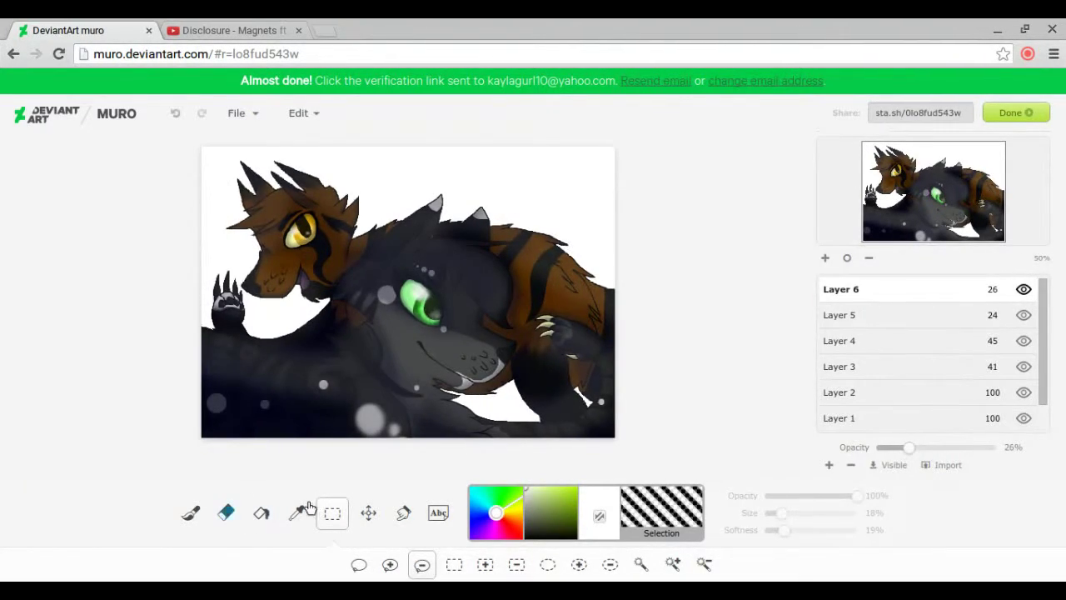
{"action": "left_click", "coordinate": [226, 512]}
{"action": "scroll", "coordinate": [408, 300], "scroll_direction": "up", "scroll_amount": 2}
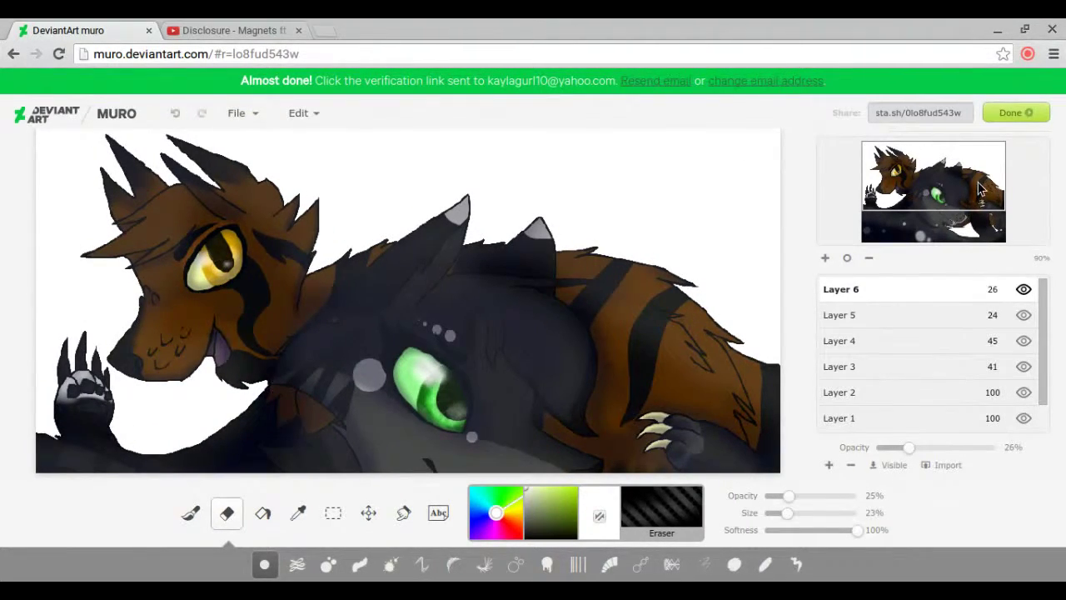
{"action": "scroll", "coordinate": [979, 190], "scroll_direction": "down", "scroll_amount": 3}
{"action": "scroll", "coordinate": [917, 375], "scroll_direction": "down", "scroll_amount": 1}
Add two new layers between Layer 1 and the Background and select the lower one.
{"action": "left_click", "coordinate": [898, 421]}
{"action": "left_click", "coordinate": [829, 465]}
{"action": "left_click_drag", "start_coordinate": [845, 291], "coordinate": [850, 393]}
{"action": "left_click", "coordinate": [849, 391]}
Cover Layer 7 in dark grey around an egg-shaped opening using a 100% size Basic brush, with Layers 1 and 3 to 6 hidden.
{"action": "left_click", "coordinate": [191, 512]}
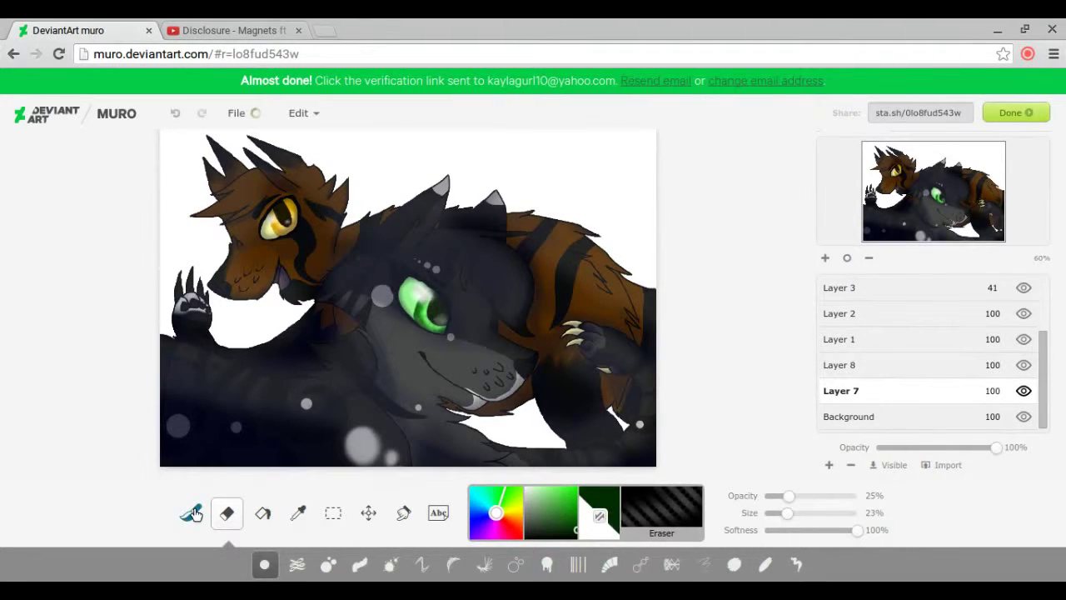
{"action": "left_click", "coordinate": [358, 565]}
{"action": "left_click", "coordinate": [111, 564]}
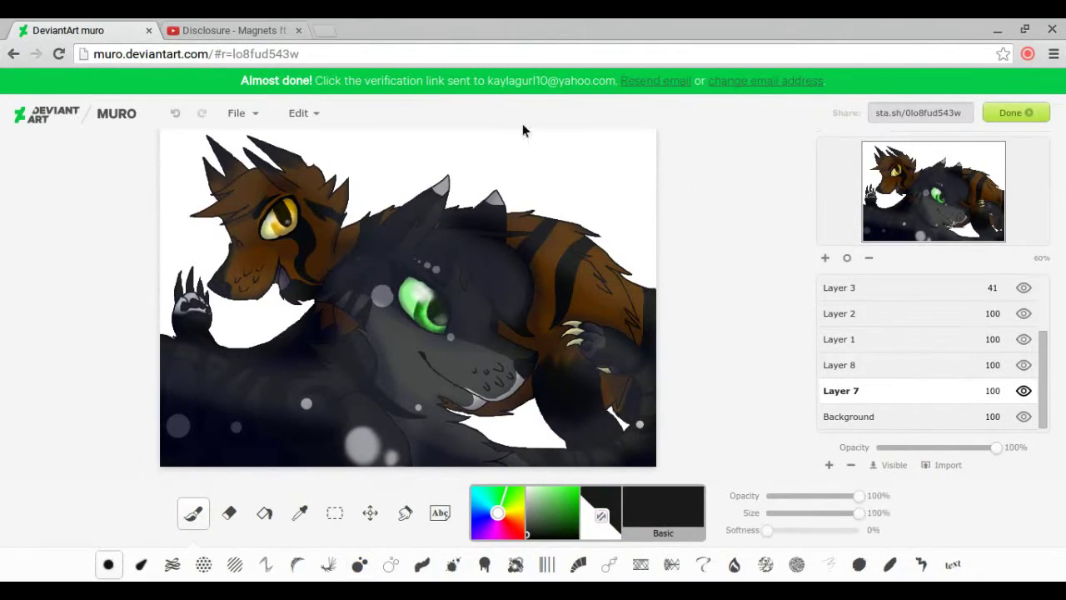
{"action": "mouse_move", "coordinate": [471, 162]}
{"action": "left_mouse_down"}
{"action": "mouse_move", "coordinate": [352, 350]}
{"action": "mouse_move", "coordinate": [619, 184]}
{"action": "left_mouse_up"}
{"action": "left_click", "coordinate": [839, 339]}
{"action": "mouse_move", "coordinate": [996, 447]}
{"action": "left_mouse_down"}
{"action": "mouse_move", "coordinate": [881, 447]}
{"action": "mouse_move", "coordinate": [894, 450]}
{"action": "left_mouse_up"}
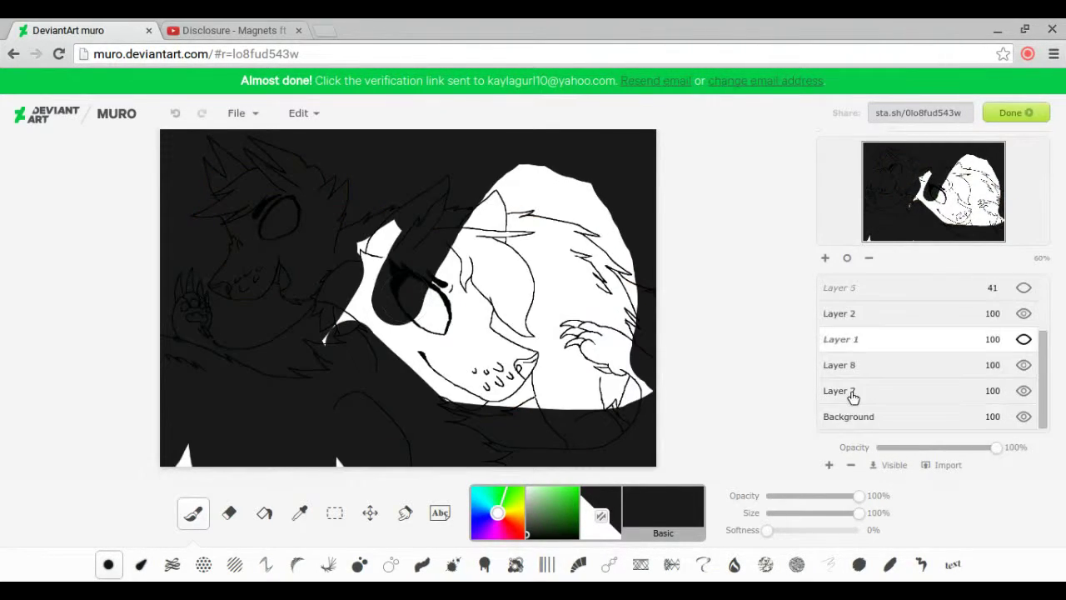
{"action": "left_click", "coordinate": [883, 392]}
{"action": "key", "text": "ctrl+z"}
Select the dark grey area around the egg-shaped opening with the additive magic wand.
{"action": "key", "text": "m"}
{"action": "scroll", "coordinate": [850, 424], "scroll_direction": "up", "scroll_amount": 3}
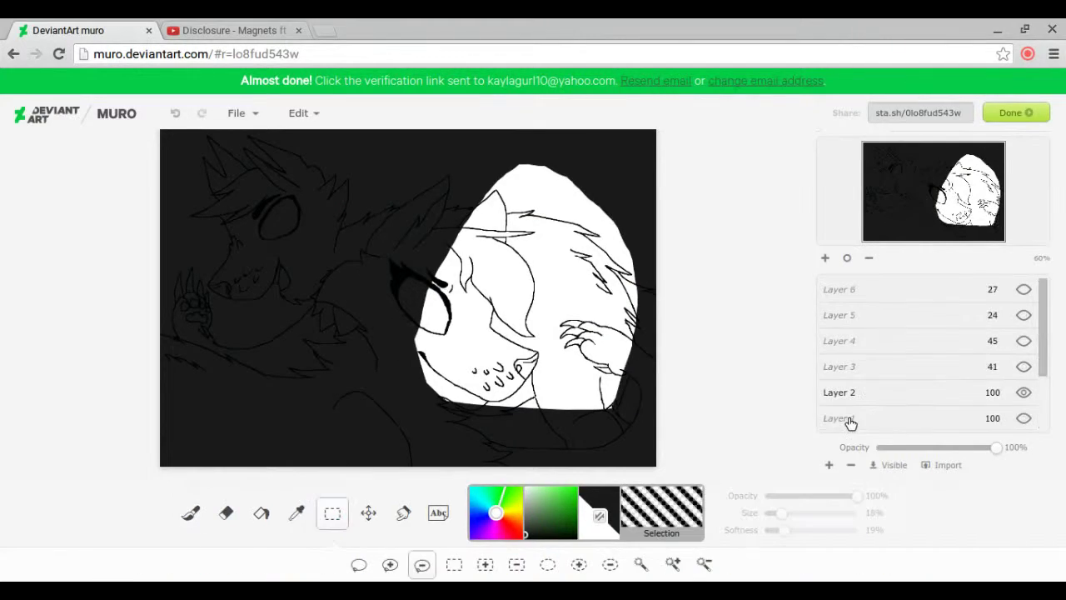
{"action": "scroll", "coordinate": [849, 423], "scroll_direction": "down", "scroll_amount": 3}
{"action": "scroll", "coordinate": [855, 402], "scroll_direction": "up", "scroll_amount": 3}
{"action": "left_click", "coordinate": [673, 564]}
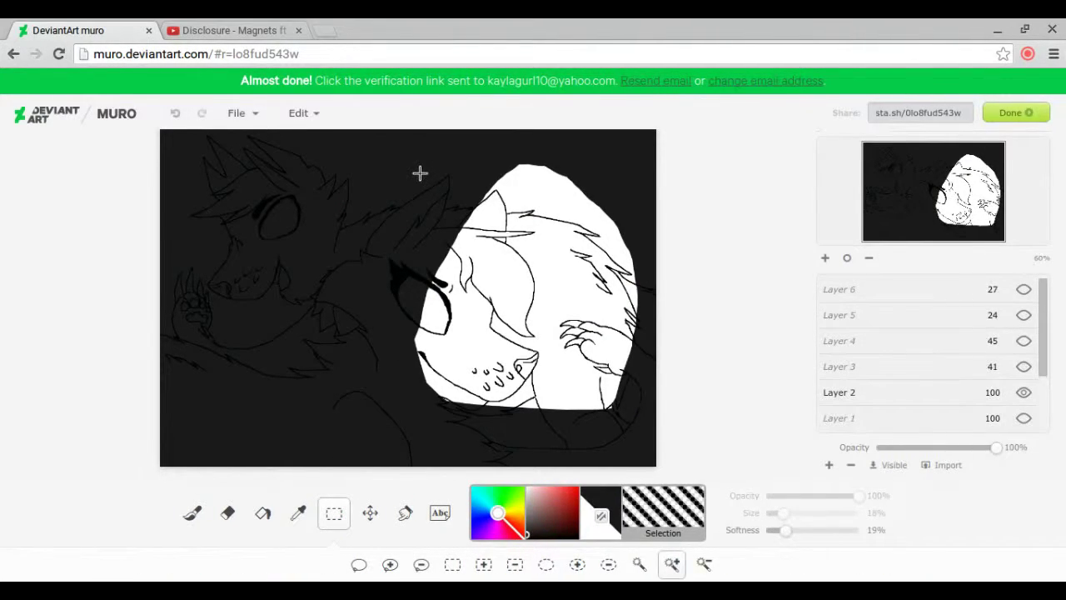
Darken the outer edges of the selected grey area with black, using the Watercolor brush at 65% size and 75% texture.
{"action": "key", "text": "i"}
{"action": "key", "text": "b"}
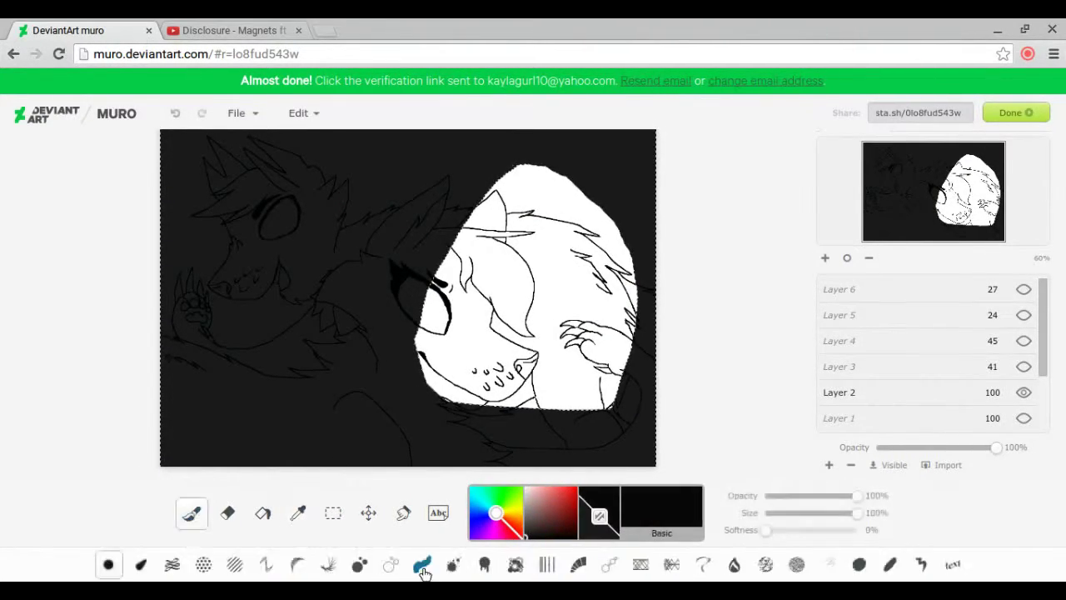
{"action": "left_click", "coordinate": [420, 564]}
{"action": "left_click_drag", "start_coordinate": [770, 513], "coordinate": [824, 513]}
{"action": "left_click_drag", "start_coordinate": [283, 150], "coordinate": [194, 198]}
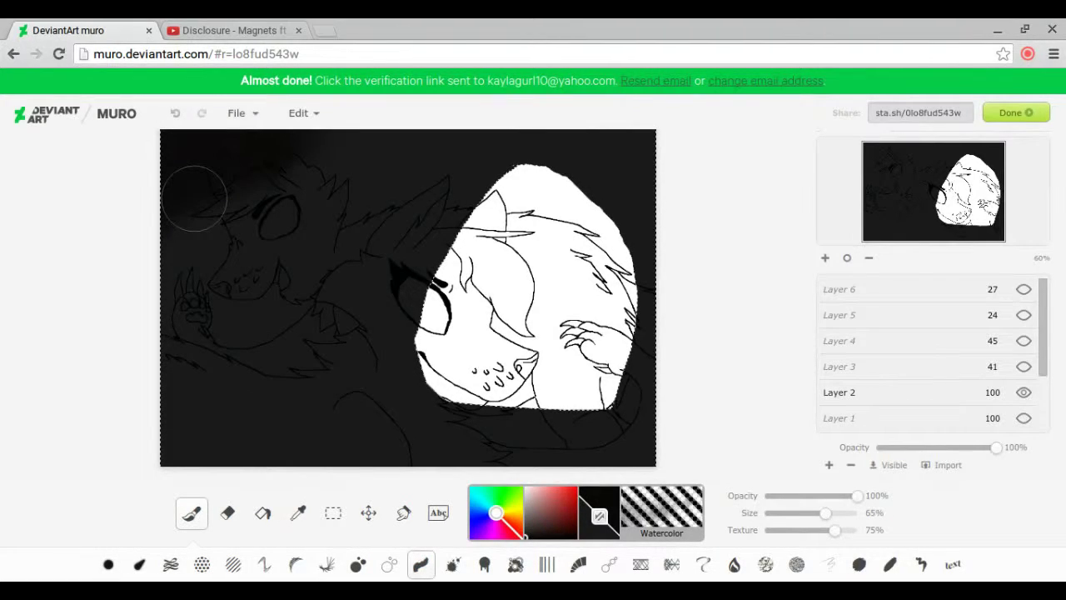
{"action": "left_click_drag", "start_coordinate": [194, 198], "coordinate": [566, 125]}
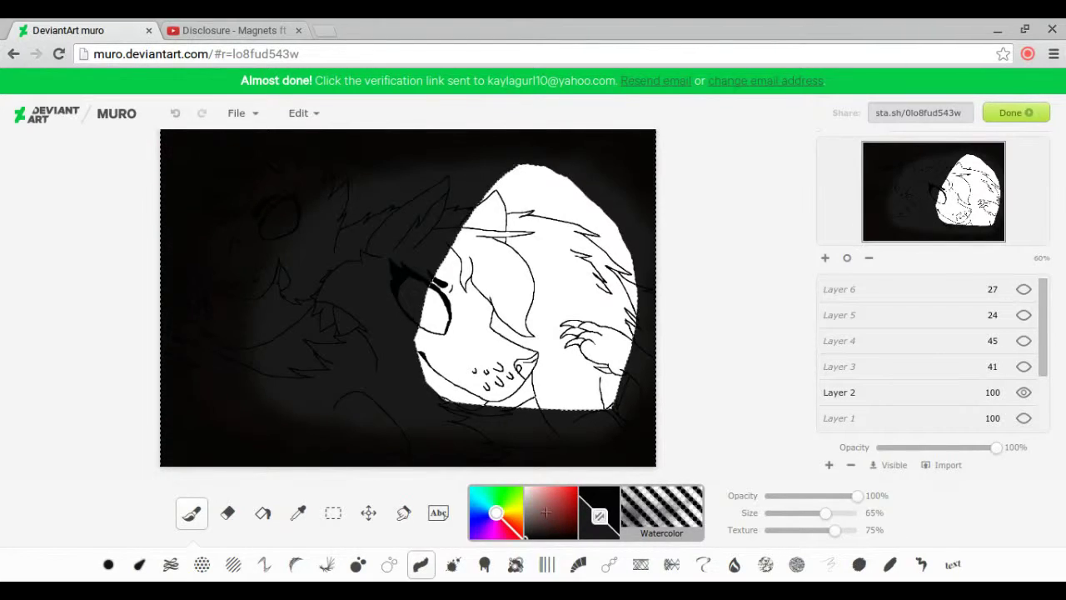
Glaze the dark area's outer edge with deep red and blend sampled dark grey back over its middle with the Watercolor brush.
{"action": "left_click_drag", "start_coordinate": [566, 513], "coordinate": [577, 537]}
{"action": "left_click_drag", "start_coordinate": [209, 162], "coordinate": [163, 333]}
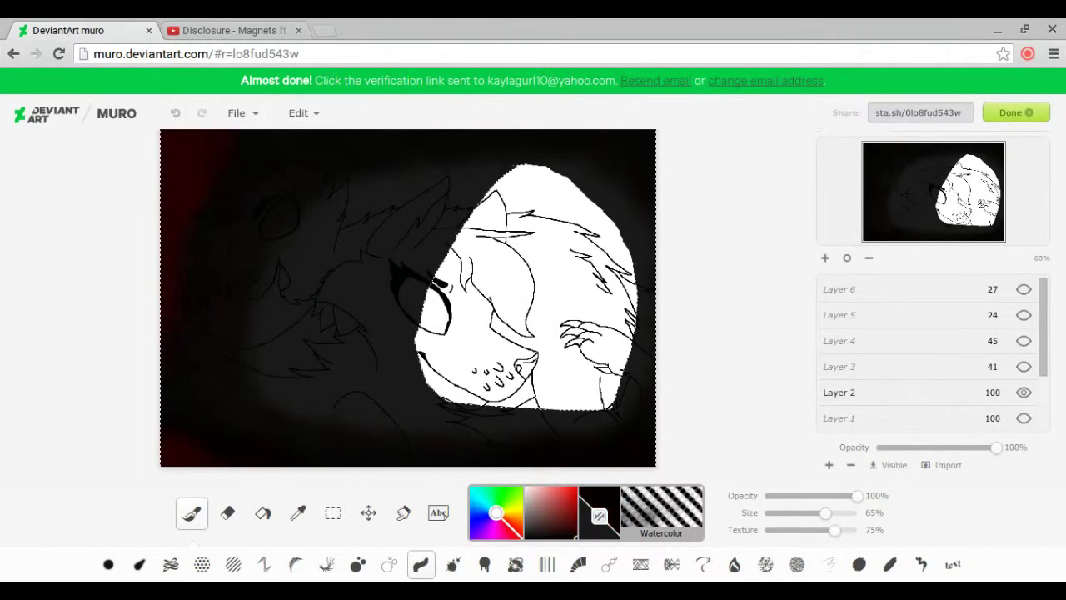
{"action": "left_click", "coordinate": [299, 512]}
{"action": "left_click", "coordinate": [479, 203]}
{"action": "mouse_move", "coordinate": [433, 179]}
{"action": "left_mouse_down"}
{"action": "mouse_move", "coordinate": [297, 365]}
{"action": "mouse_move", "coordinate": [358, 421]}
{"action": "left_mouse_up"}
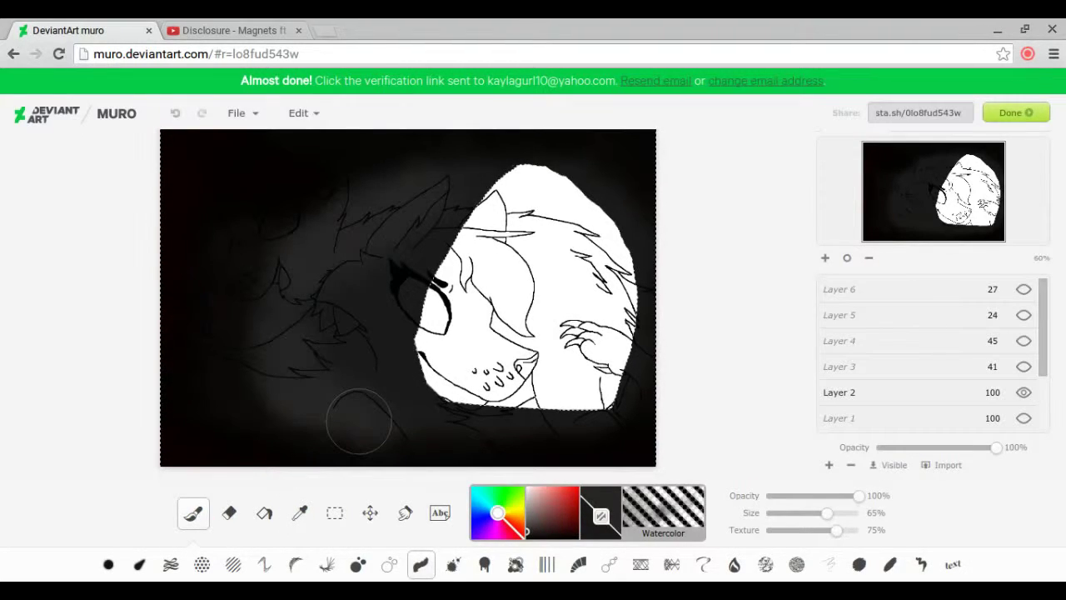
{"action": "key", "text": "s"}
{"action": "left_click", "coordinate": [192, 513]}
Select the whole canvas and paint the lower half of the opening dark green with the Watercolor brush at 100% size.
{"action": "left_click", "coordinate": [302, 113]}
{"action": "left_click", "coordinate": [345, 350]}
{"action": "key", "text": "m"}
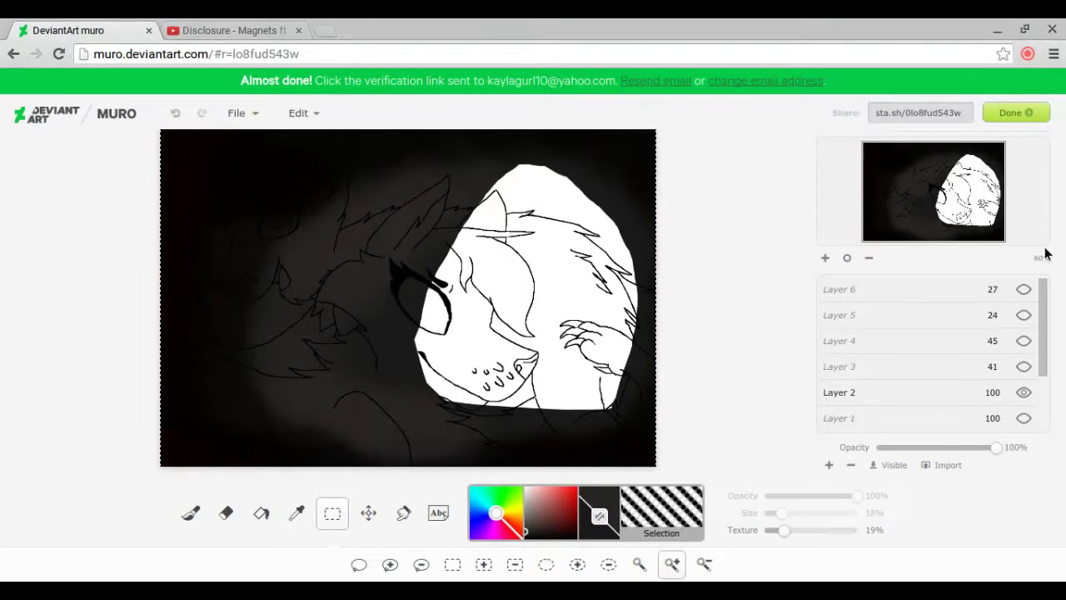
{"action": "left_click", "coordinate": [191, 512]}
{"action": "mouse_move", "coordinate": [418, 354]}
{"action": "left_mouse_down"}
{"action": "mouse_move", "coordinate": [678, 381]}
{"action": "mouse_move", "coordinate": [490, 380]}
{"action": "left_mouse_up"}
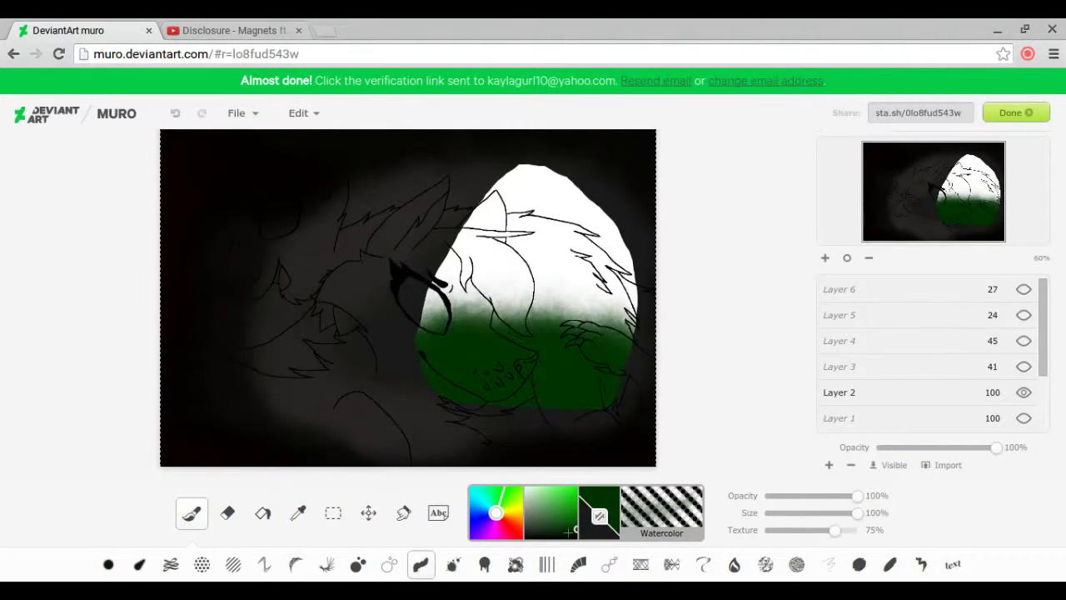
{"action": "left_click", "coordinate": [358, 565]}
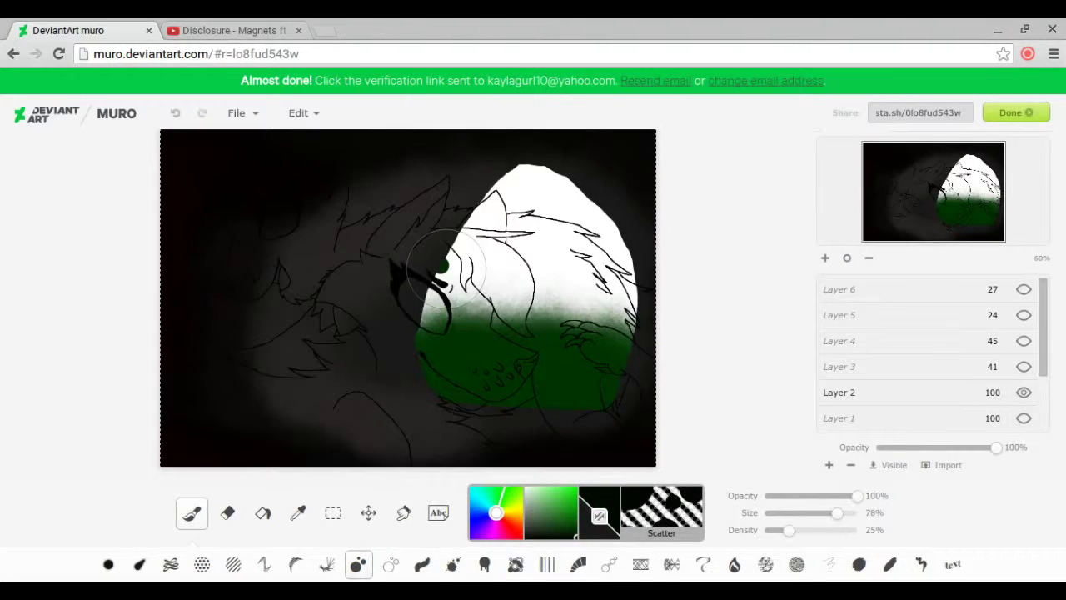
{"action": "left_click", "coordinate": [441, 265]}
{"action": "key", "text": "ctrl+z"}
Build near-black foliage above the green ground with the 17% size Splatter brush, adding dark green dabs at 29% opacity.
{"action": "left_click", "coordinate": [452, 565]}
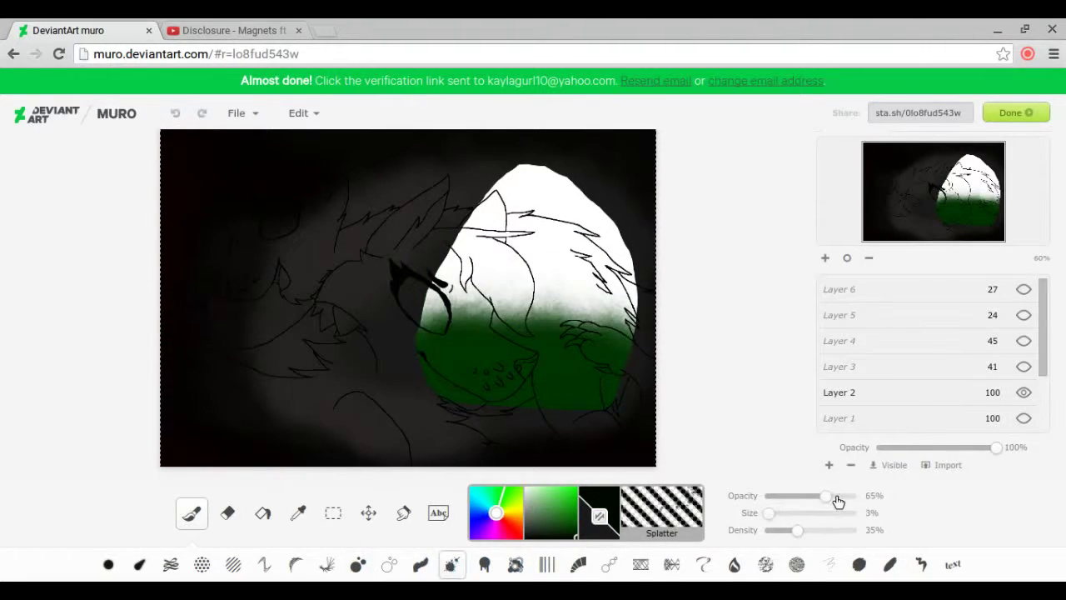
{"action": "left_click", "coordinate": [445, 282]}
{"action": "mouse_move", "coordinate": [447, 281]}
{"action": "left_mouse_down"}
{"action": "mouse_move", "coordinate": [583, 275]}
{"action": "mouse_move", "coordinate": [542, 350]}
{"action": "mouse_move", "coordinate": [483, 237]}
{"action": "left_mouse_up"}
{"action": "left_click", "coordinate": [818, 498]}
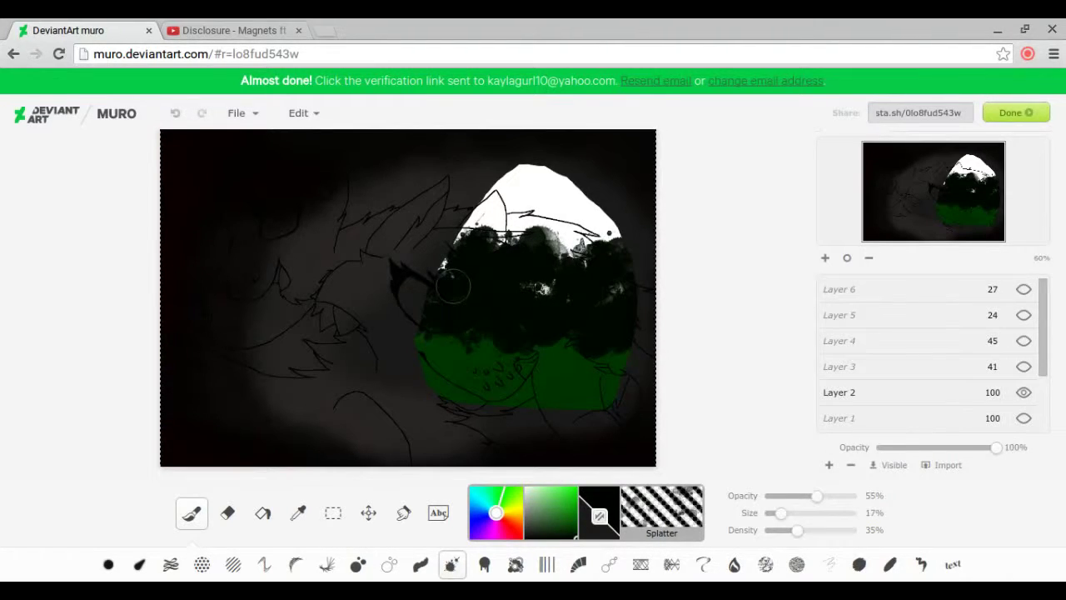
{"action": "left_click", "coordinate": [488, 275], "text": "alt"}
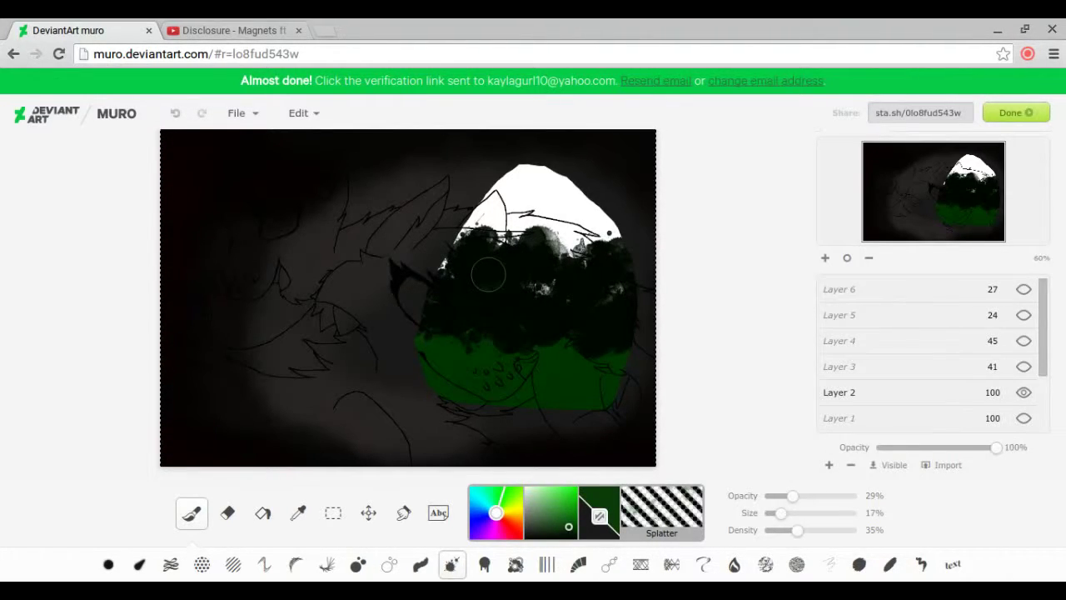
{"action": "left_click_drag", "start_coordinate": [488, 275], "coordinate": [500, 266]}
{"action": "left_click", "coordinate": [421, 565]}
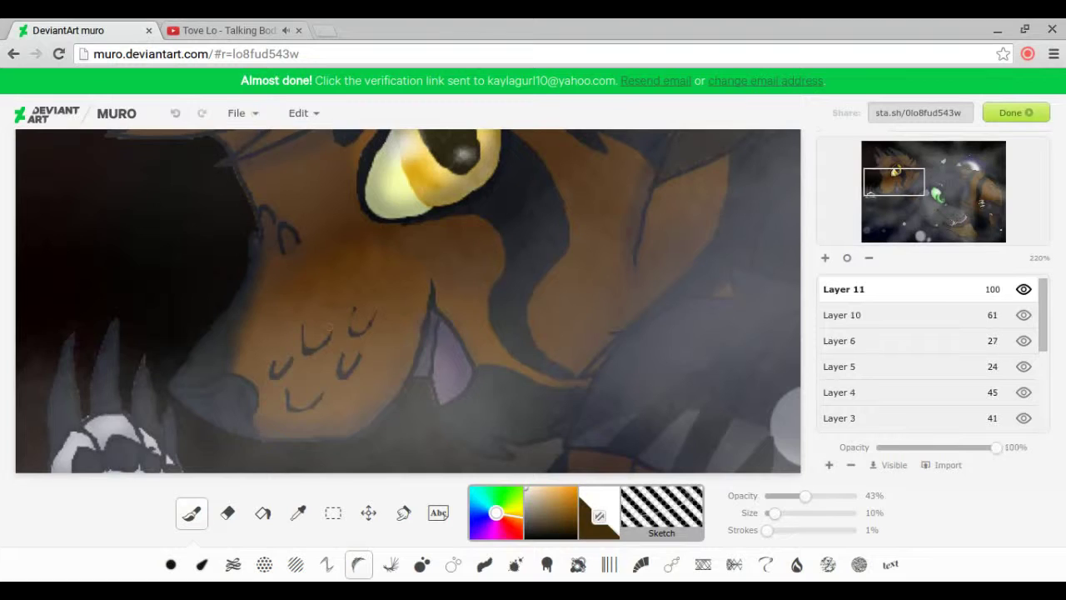
Draw five white whiskers from the brown character's muzzle marks with the Sketch brush at 43% opacity and 10% size, and shrink the eraser.
{"action": "left_click_drag", "start_coordinate": [311, 340], "coordinate": [376, 255]}
{"action": "left_click_drag", "start_coordinate": [359, 325], "coordinate": [485, 248]}
{"action": "left_click_drag", "start_coordinate": [347, 367], "coordinate": [511, 295]}
{"action": "left_click_drag", "start_coordinate": [275, 370], "coordinate": [361, 238]}
{"action": "left_click_drag", "start_coordinate": [293, 405], "coordinate": [405, 300]}
{"action": "key", "text": "e"}
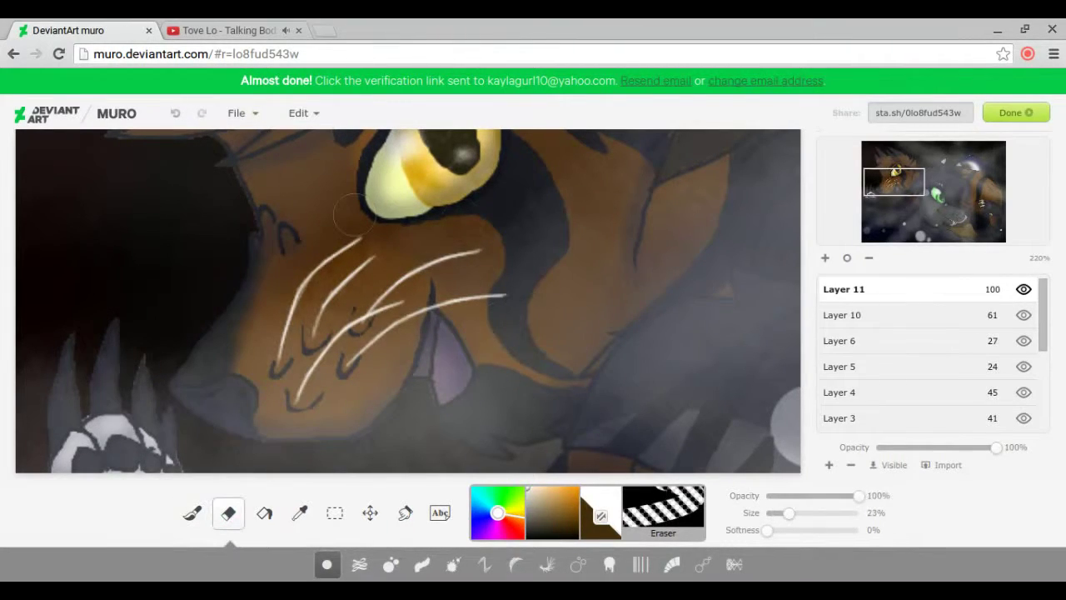
{"action": "key", "text": "bracketleft"}
{"action": "key", "text": "bracketleft"}
{"action": "key", "text": "bracketleft"}
Add two short white whisker strokes above the brown character's eye with the Sketch brush.
{"action": "left_click", "coordinate": [192, 513]}
{"action": "left_click_drag", "start_coordinate": [894, 182], "coordinate": [892, 168]}
{"action": "left_click_drag", "start_coordinate": [348, 298], "coordinate": [343, 221]}
{"action": "left_click_drag", "start_coordinate": [360, 297], "coordinate": [367, 241]}
{"action": "key", "text": "e"}
{"action": "left_click", "coordinate": [225, 30]}
{"action": "left_click", "coordinate": [66, 30]}
Try long white whiskers sweeping back from the dark character's muzzle marks, and erase them.
{"action": "mouse_move", "coordinate": [904, 188]}
{"action": "left_mouse_down"}
{"action": "mouse_move", "coordinate": [912, 207]}
{"action": "mouse_move", "coordinate": [936, 191]}
{"action": "mouse_move", "coordinate": [931, 229]}
{"action": "left_mouse_up"}
{"action": "key", "text": "b"}
{"action": "key", "text": "e"}
{"action": "key", "text": "b"}
{"action": "left_click_drag", "start_coordinate": [604, 327], "coordinate": [389, 385]}
{"action": "left_click_drag", "start_coordinate": [598, 350], "coordinate": [379, 404]}
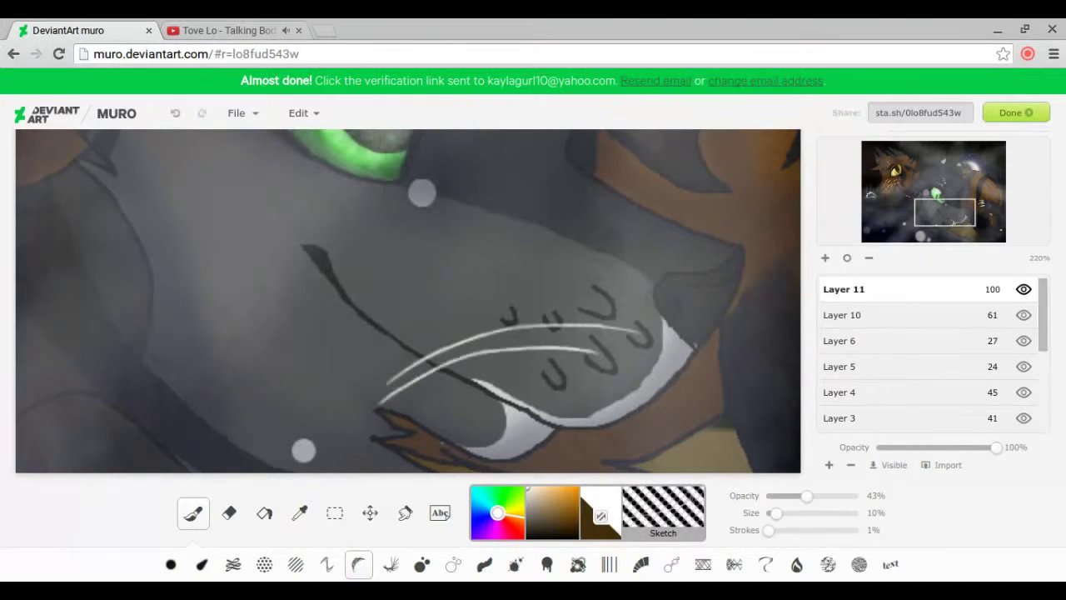
{"action": "left_click_drag", "start_coordinate": [550, 373], "coordinate": [373, 470]}
{"action": "left_click_drag", "start_coordinate": [583, 285], "coordinate": [361, 315]}
{"action": "left_click_drag", "start_coordinate": [548, 309], "coordinate": [379, 331]}
{"action": "left_click_drag", "start_coordinate": [944, 212], "coordinate": [944, 219]}
{"action": "key", "text": "e"}
{"action": "left_click_drag", "start_coordinate": [650, 250], "coordinate": [391, 200]}
Draw six shorter curved white whiskers ending at the dark character's muzzle marks and set the eraser size to 7%.
{"action": "key", "text": "b"}
{"action": "left_click_drag", "start_coordinate": [458, 244], "coordinate": [541, 261]}
{"action": "left_click_drag", "start_coordinate": [394, 176], "coordinate": [529, 229]}
{"action": "left_click_drag", "start_coordinate": [487, 155], "coordinate": [571, 228]}
{"action": "left_click_drag", "start_coordinate": [509, 135], "coordinate": [621, 214]}
{"action": "key", "text": "ctrl+z"}
{"action": "left_click_drag", "start_coordinate": [555, 203], "coordinate": [653, 248]}
{"action": "left_click_drag", "start_coordinate": [541, 241], "coordinate": [624, 271]}
{"action": "key", "text": "e"}
{"action": "left_click", "coordinate": [773, 514]}
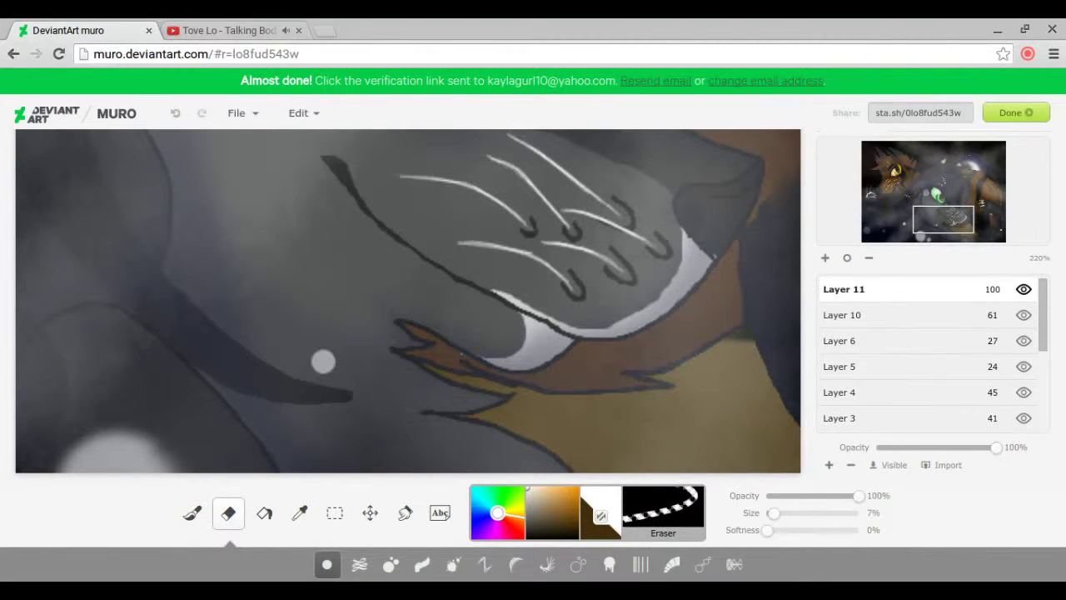
Add the remaining white hair strokes, trim their ends with the eraser, and lower Layer 11's opacity to 35%.
{"action": "left_click_drag", "start_coordinate": [943, 220], "coordinate": [946, 228]}
{"action": "key", "text": "b"}
{"action": "mouse_move", "coordinate": [461, 265]}
{"action": "left_mouse_down"}
{"action": "mouse_move", "coordinate": [401, 305]}
{"action": "mouse_move", "coordinate": [404, 329]}
{"action": "left_mouse_up"}
{"action": "key", "text": "e"}
{"action": "left_click", "coordinate": [892, 193]}
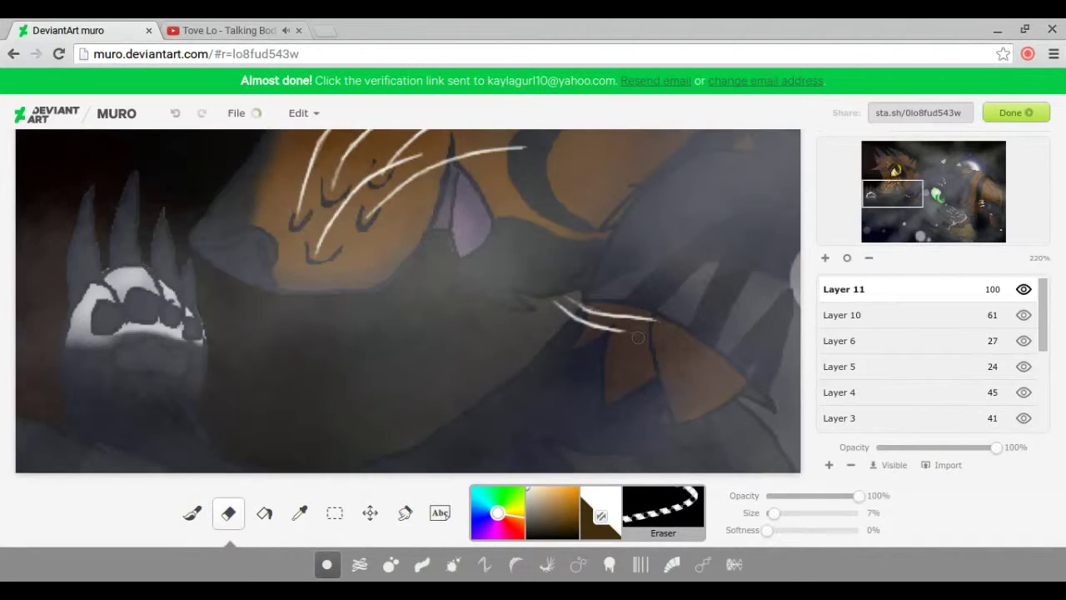
{"action": "left_click_drag", "start_coordinate": [995, 448], "coordinate": [916, 448]}
Add a new layer on top and set up a dark red Splatter brush at 29% opacity and 8% size.
{"action": "left_click", "coordinate": [868, 258]}
{"action": "scroll", "coordinate": [925, 350], "scroll_direction": "down", "scroll_amount": 3}
{"action": "left_click", "coordinate": [829, 465]}
{"action": "left_click", "coordinate": [513, 531]}
{"action": "key", "text": "b"}
{"action": "left_click", "coordinate": [514, 565]}
{"action": "left_click_drag", "start_coordinate": [767, 512], "coordinate": [773, 513]}
Splatter dark red blood over the clawed paw, reducing the brush to 3% size for the claws.
{"action": "left_click", "coordinate": [825, 257]}
{"action": "left_click", "coordinate": [825, 258]}
{"action": "left_click", "coordinate": [915, 173]}
{"action": "left_click", "coordinate": [959, 206]}
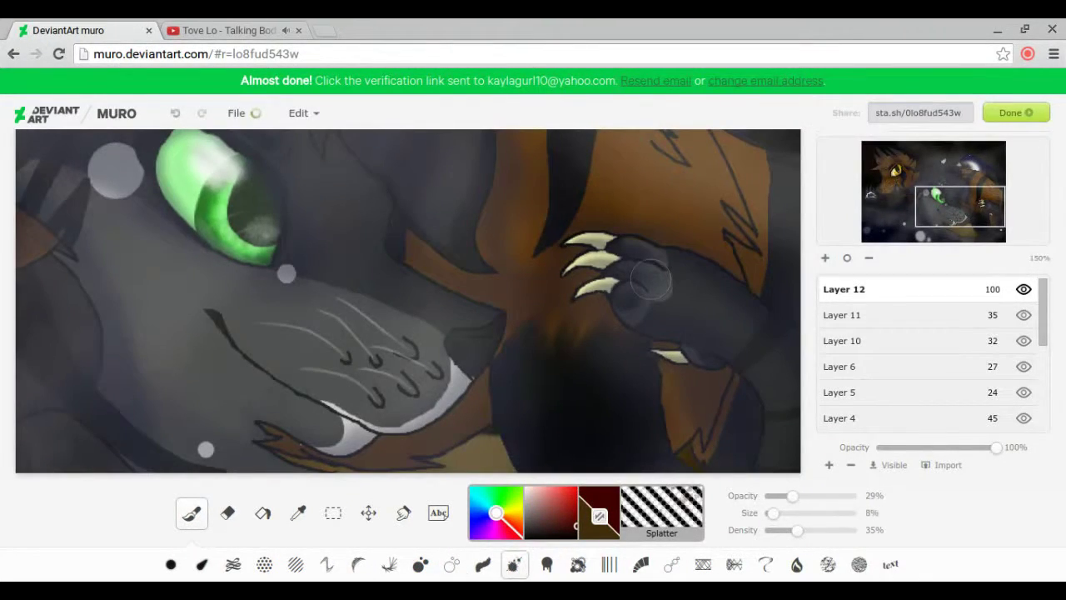
{"action": "left_click_drag", "start_coordinate": [650, 280], "coordinate": [660, 292]}
{"action": "left_click_drag", "start_coordinate": [773, 513], "coordinate": [768, 514]}
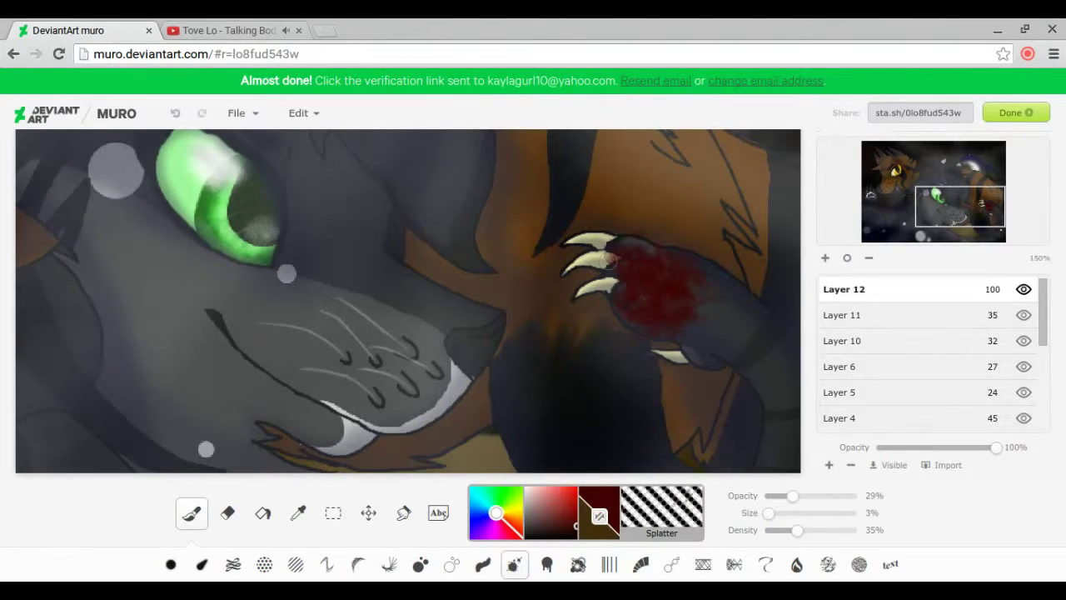
{"action": "mouse_move", "coordinate": [611, 260]}
{"action": "left_mouse_down"}
{"action": "mouse_move", "coordinate": [588, 271]}
{"action": "mouse_move", "coordinate": [607, 288]}
{"action": "left_mouse_up"}
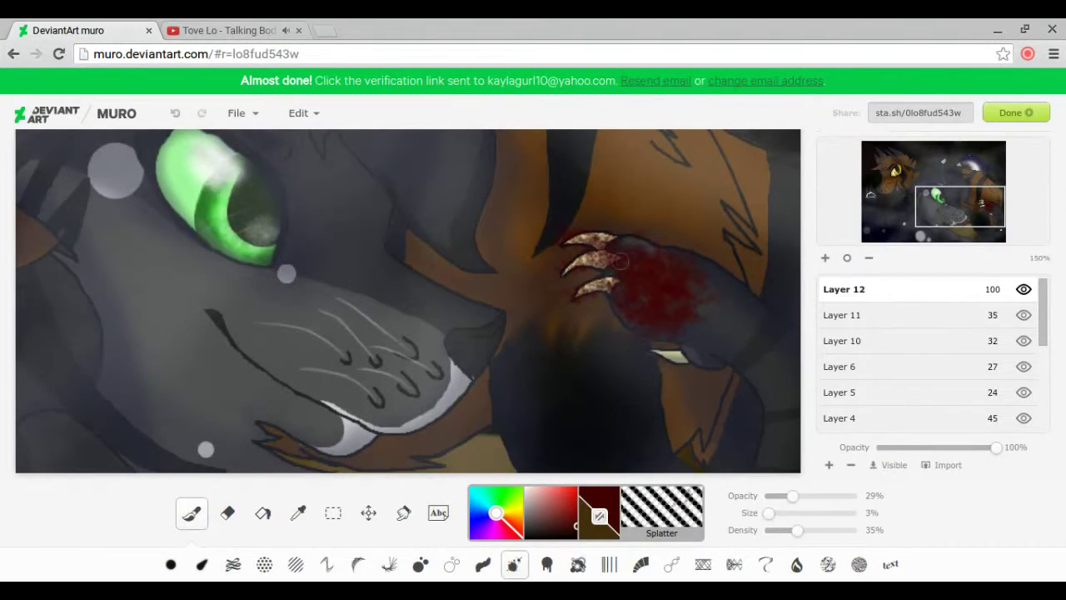
Try dark red specks on the claws with the Scatter brush at 1% size, and undo them.
{"action": "left_click", "coordinate": [420, 564]}
{"action": "left_click_drag", "start_coordinate": [768, 513], "coordinate": [766, 513]}
{"action": "left_click", "coordinate": [179, 114]}
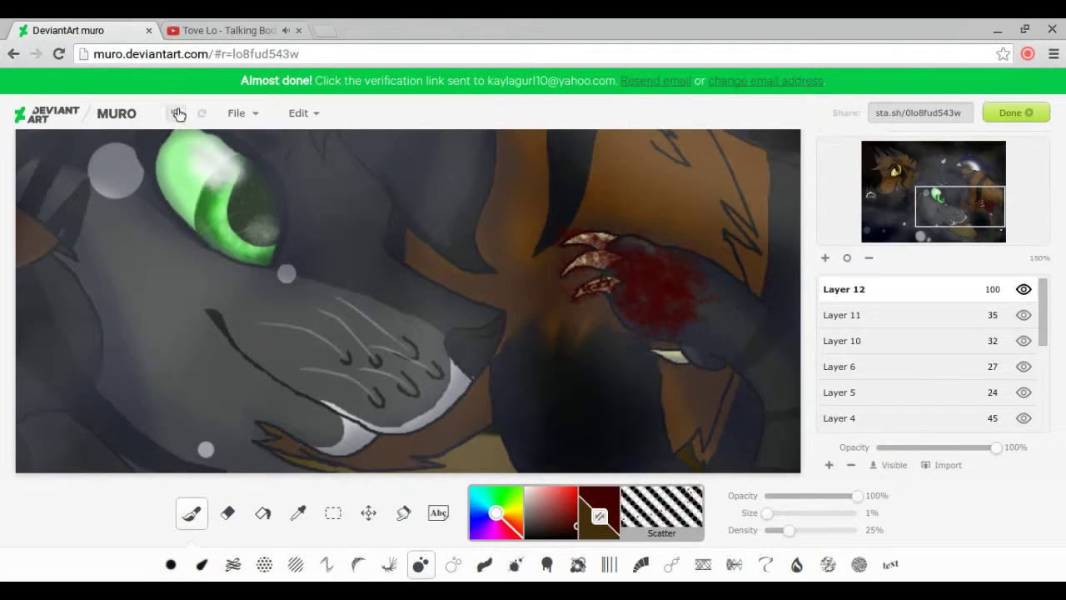
Undo the last stroke and erase the red spilling around the claws with the 7% size eraser.
{"action": "left_click", "coordinate": [229, 512]}
{"action": "left_click", "coordinate": [176, 117]}
{"action": "left_click_drag", "start_coordinate": [551, 230], "coordinate": [575, 275]}
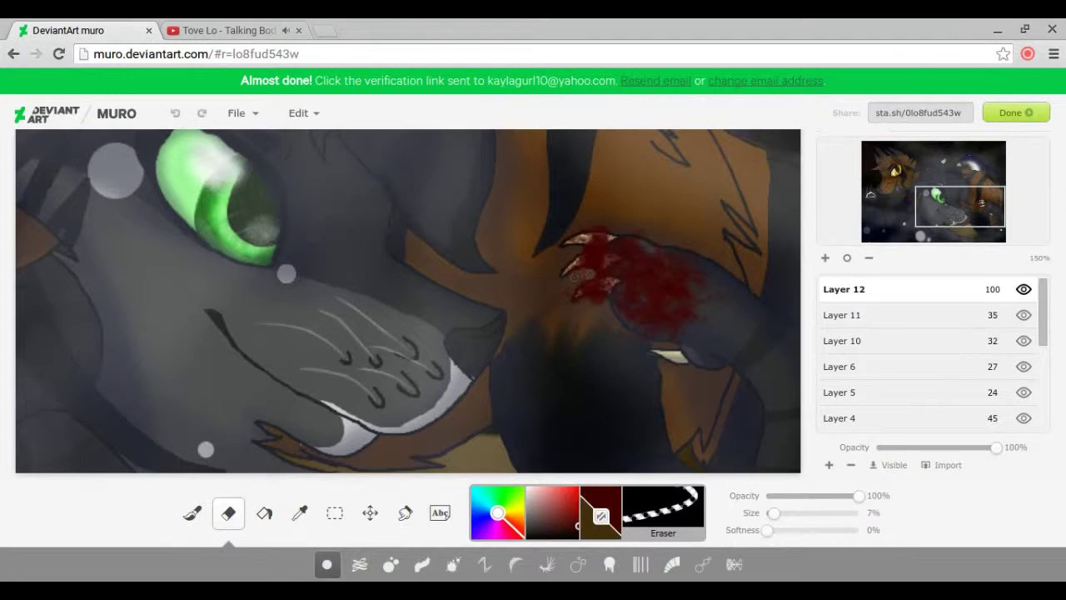
Paint blood drips running down from the paw with the Drippy brush at 0% size and 100% drippiness.
{"action": "left_click", "coordinate": [191, 512]}
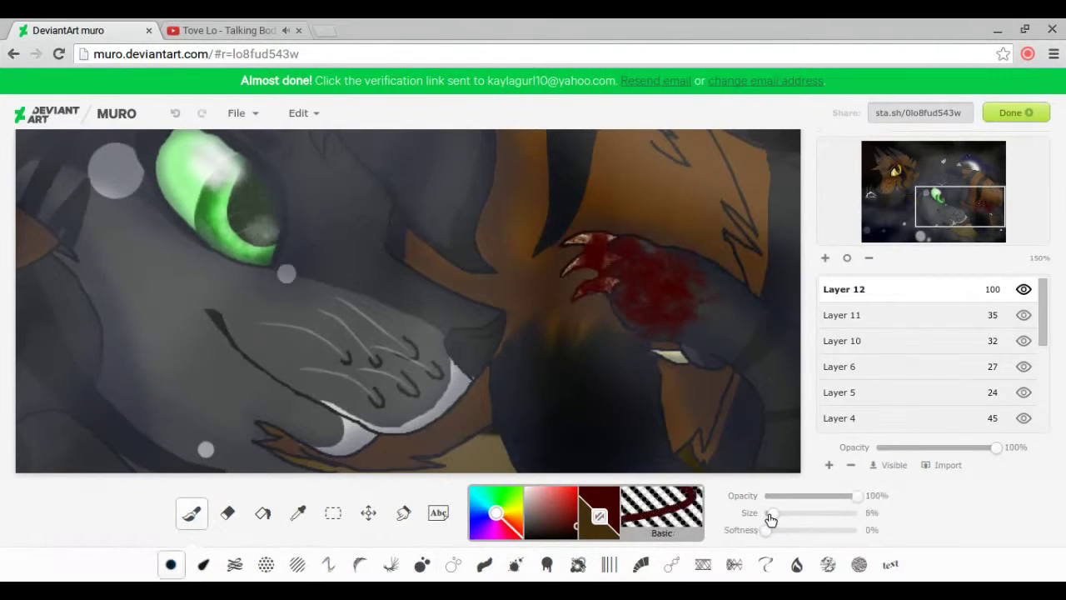
{"action": "left_click", "coordinate": [546, 564]}
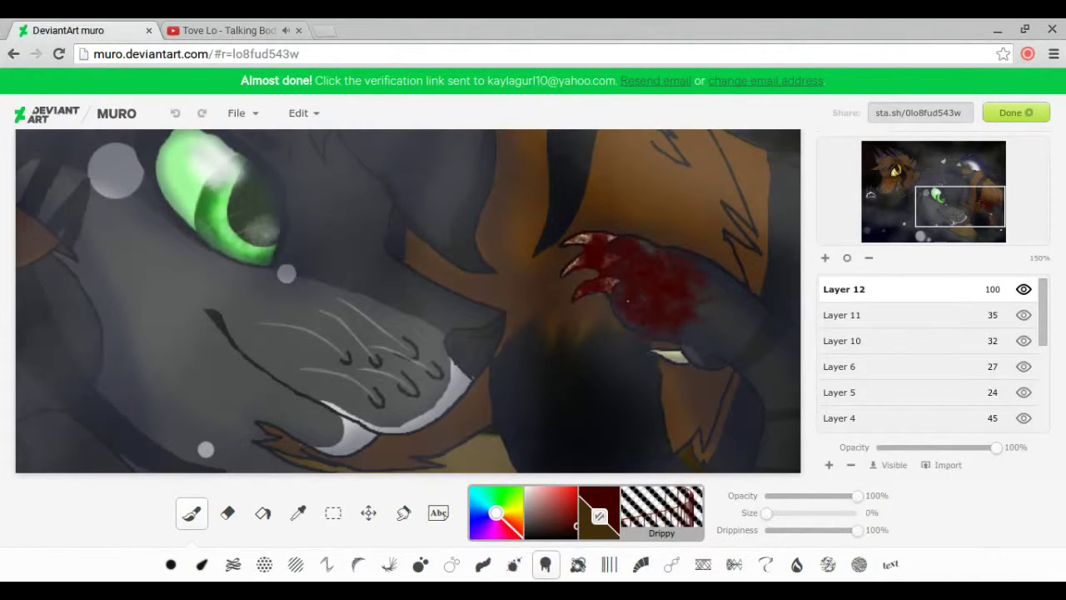
{"action": "left_click_drag", "start_coordinate": [637, 267], "coordinate": [638, 375]}
{"action": "scroll", "coordinate": [637, 333], "scroll_direction": "down", "scroll_amount": 3}
{"action": "left_click_drag", "start_coordinate": [621, 171], "coordinate": [620, 417]}
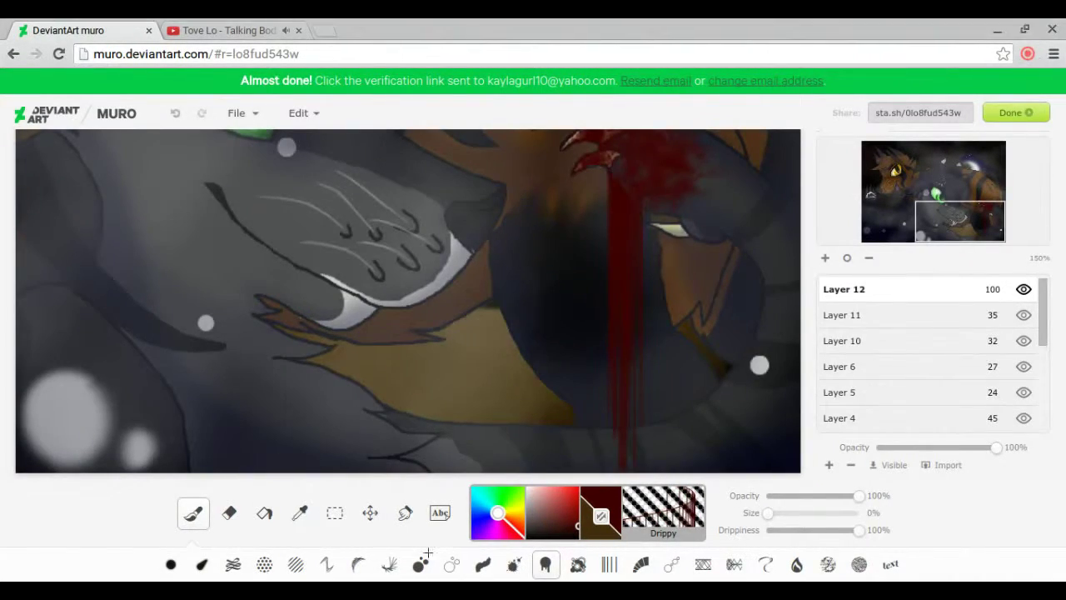
Erase the lower part of the blood drips to leave a short taper beneath the paw, and reduce the eraser size.
{"action": "left_click", "coordinate": [228, 512]}
{"action": "left_click_drag", "start_coordinate": [623, 459], "coordinate": [647, 236]}
{"action": "key", "text": "bracketleft"}
{"action": "key", "text": "bracketleft"}
{"action": "key", "text": "bracketleft"}
Splatter a darker red over the bloodied paw at 29% opacity and 3% size.
{"action": "left_click", "coordinate": [194, 514]}
{"action": "left_click", "coordinate": [515, 565]}
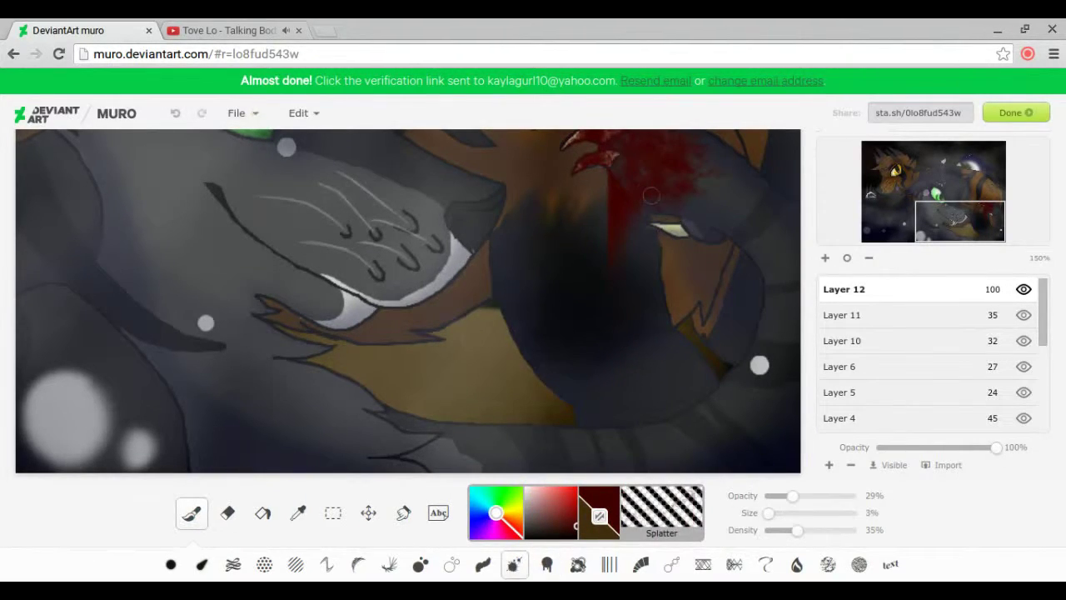
{"action": "left_click_drag", "start_coordinate": [946, 216], "coordinate": [941, 200]}
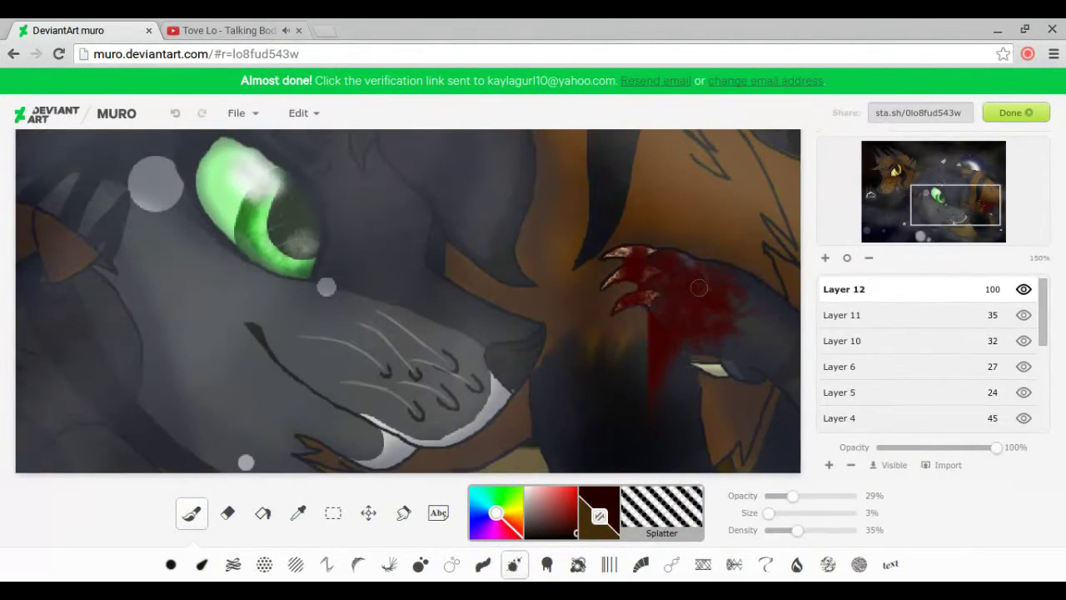
{"action": "left_click", "coordinate": [359, 565]}
{"action": "left_click_drag", "start_coordinate": [832, 500], "coordinate": [774, 502]}
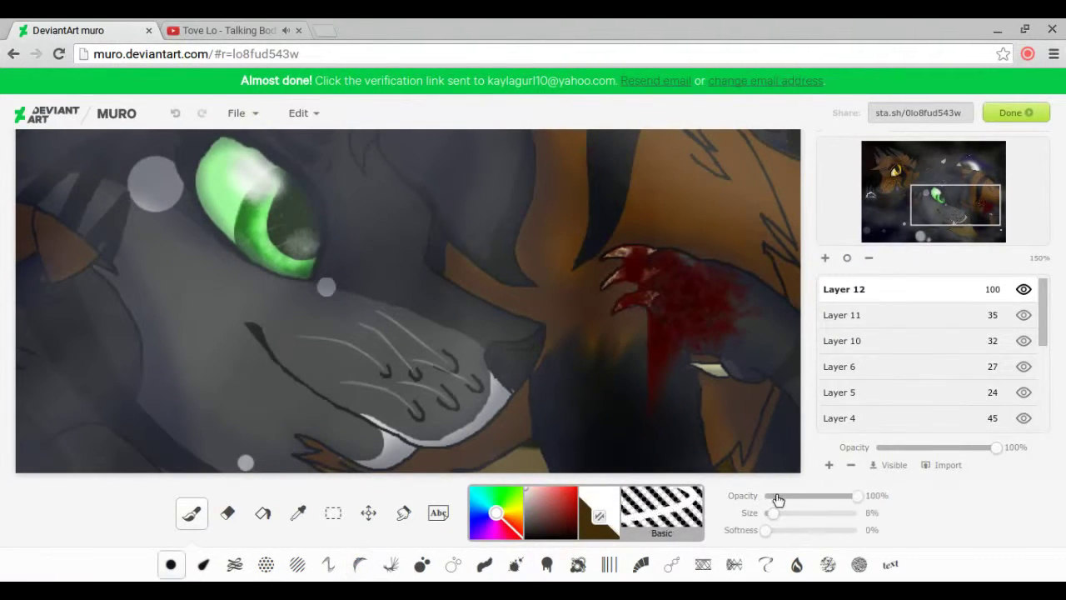
{"action": "left_click", "coordinate": [768, 513]}
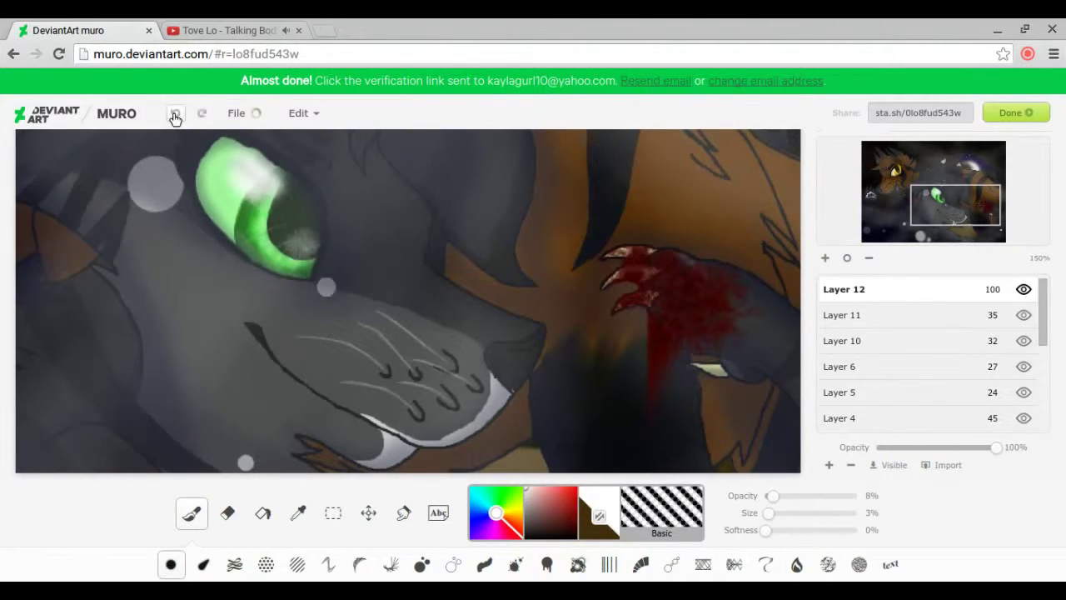
Outline a narrow cut below the green eye with the Sketch brush at 86% opacity, and fill it dark red with the 2% size Basic brush.
{"action": "left_click", "coordinate": [359, 565]}
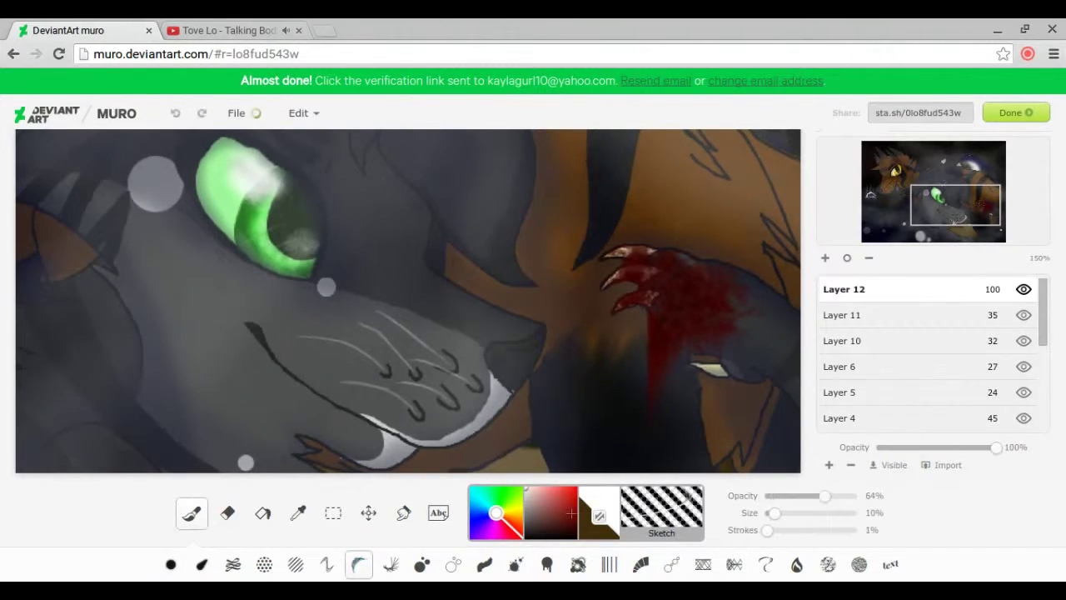
{"action": "left_click_drag", "start_coordinate": [246, 294], "coordinate": [176, 215]}
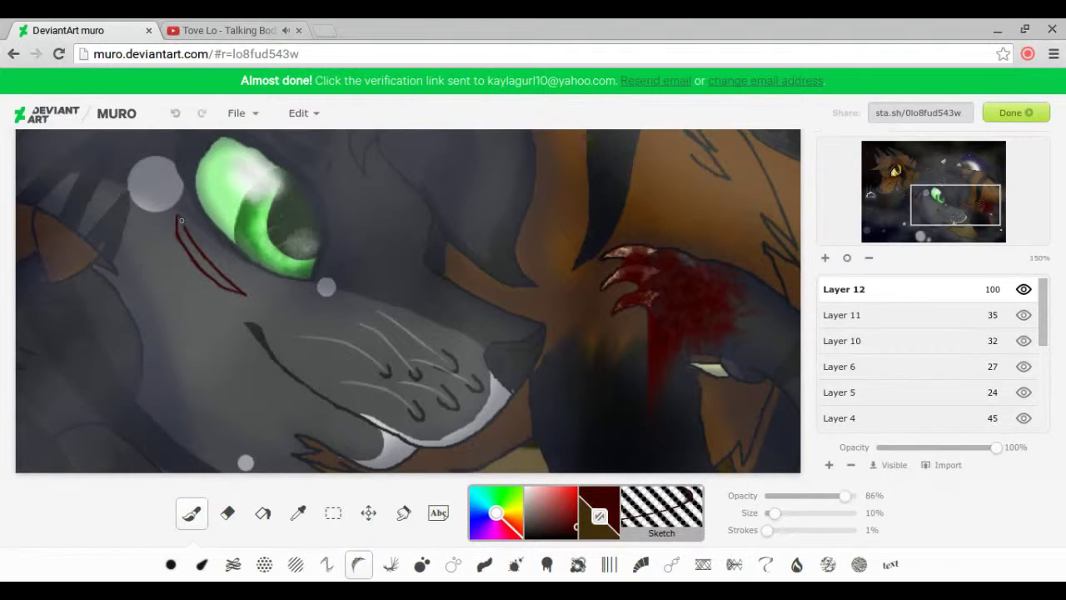
{"action": "left_click", "coordinate": [171, 565]}
{"action": "left_click", "coordinate": [766, 514]}
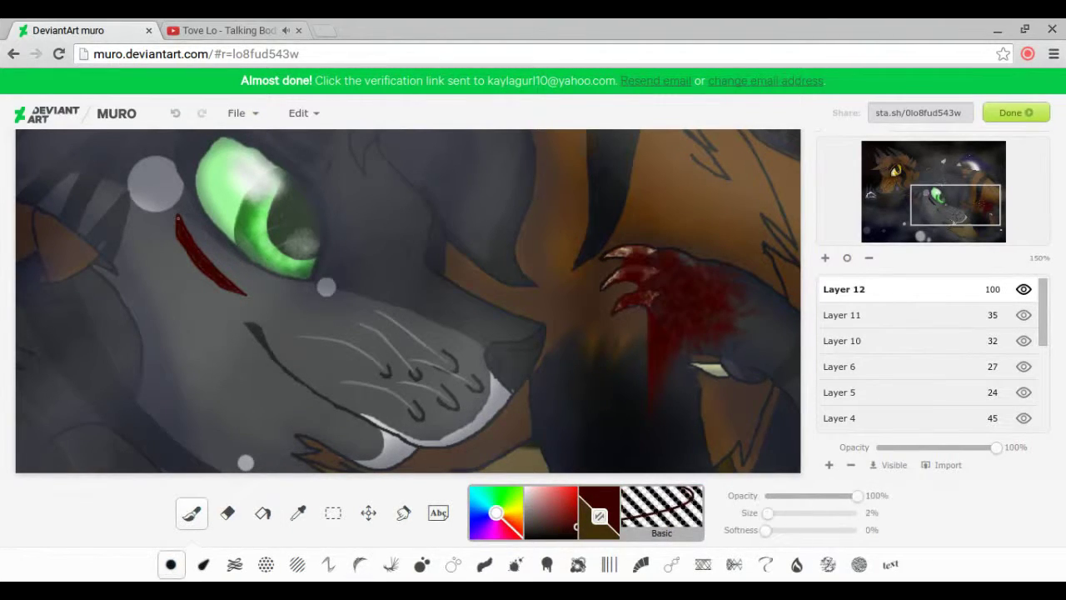
Shade the cut below the green eye in a darker red using the Basic brush at 4% size and 53% softness.
{"action": "left_click", "coordinate": [575, 536]}
{"action": "left_click_drag", "start_coordinate": [767, 530], "coordinate": [814, 530]}
{"action": "left_click", "coordinate": [769, 513]}
{"action": "left_click_drag", "start_coordinate": [178, 217], "coordinate": [243, 292]}
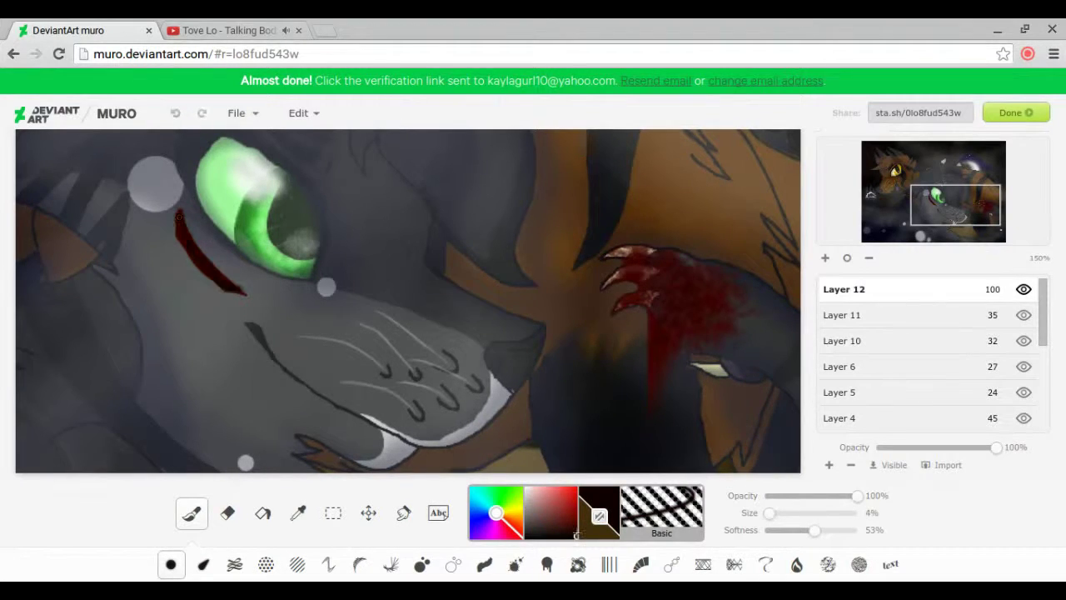
Paint Drippy-brush blood running down from the cut, and trim its edges with the eraser at 19% size and 24% softness.
{"action": "left_click", "coordinate": [546, 564]}
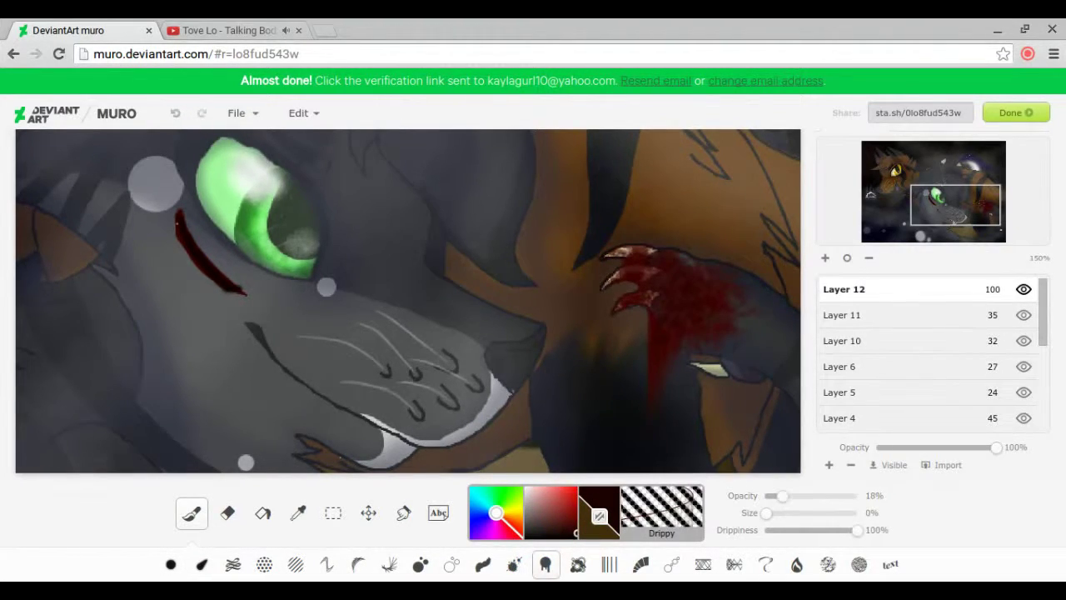
{"action": "left_click_drag", "start_coordinate": [782, 495], "coordinate": [837, 496]}
{"action": "mouse_move", "coordinate": [237, 380]}
{"action": "left_mouse_down"}
{"action": "mouse_move", "coordinate": [287, 239]}
{"action": "mouse_move", "coordinate": [279, 215]}
{"action": "mouse_move", "coordinate": [442, 375]}
{"action": "mouse_move", "coordinate": [384, 258]}
{"action": "left_mouse_up"}
{"action": "key", "text": "e"}
{"action": "mouse_move", "coordinate": [858, 530]}
{"action": "left_mouse_down"}
{"action": "mouse_move", "coordinate": [776, 532]}
{"action": "mouse_move", "coordinate": [790, 530]}
{"action": "left_mouse_up"}
{"action": "mouse_move", "coordinate": [469, 342]}
{"action": "left_mouse_down"}
{"action": "mouse_move", "coordinate": [421, 379]}
{"action": "mouse_move", "coordinate": [379, 271]}
{"action": "left_mouse_up"}
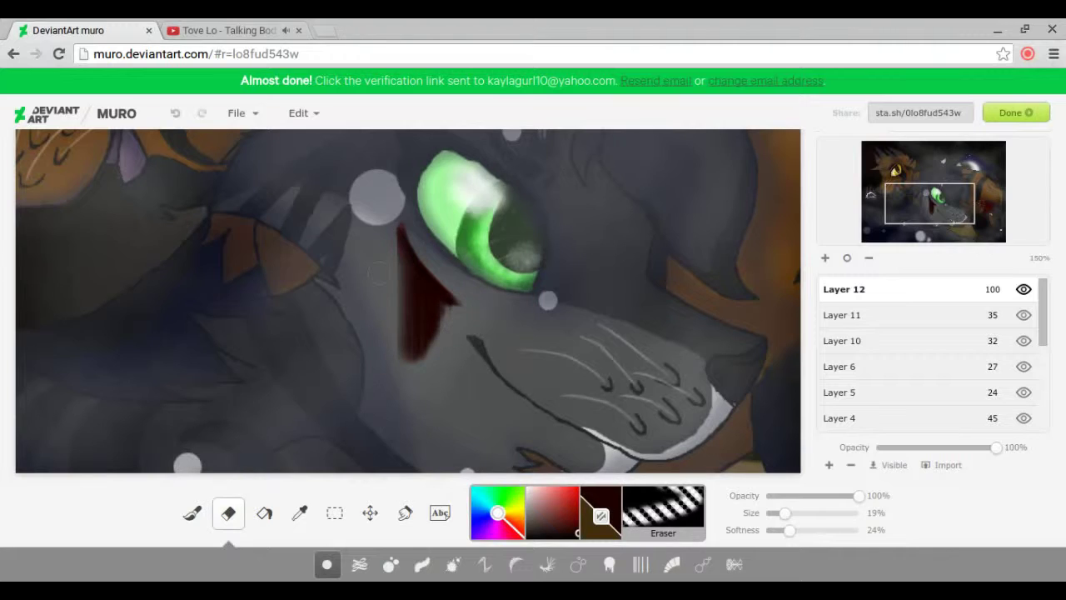
Fill in the blood below the eye with dark red and extend it into a curved, soft-edged trail down the cheek using the Basic brush.
{"action": "left_click", "coordinate": [190, 512]}
{"action": "mouse_move", "coordinate": [399, 233]}
{"action": "left_mouse_down"}
{"action": "mouse_move", "coordinate": [406, 375]}
{"action": "mouse_move", "coordinate": [450, 407]}
{"action": "mouse_move", "coordinate": [433, 350]}
{"action": "left_mouse_up"}
{"action": "left_click_drag", "start_coordinate": [773, 513], "coordinate": [792, 513]}
{"action": "left_click_drag", "start_coordinate": [417, 308], "coordinate": [420, 379]}
{"action": "left_click_drag", "start_coordinate": [791, 513], "coordinate": [775, 514]}
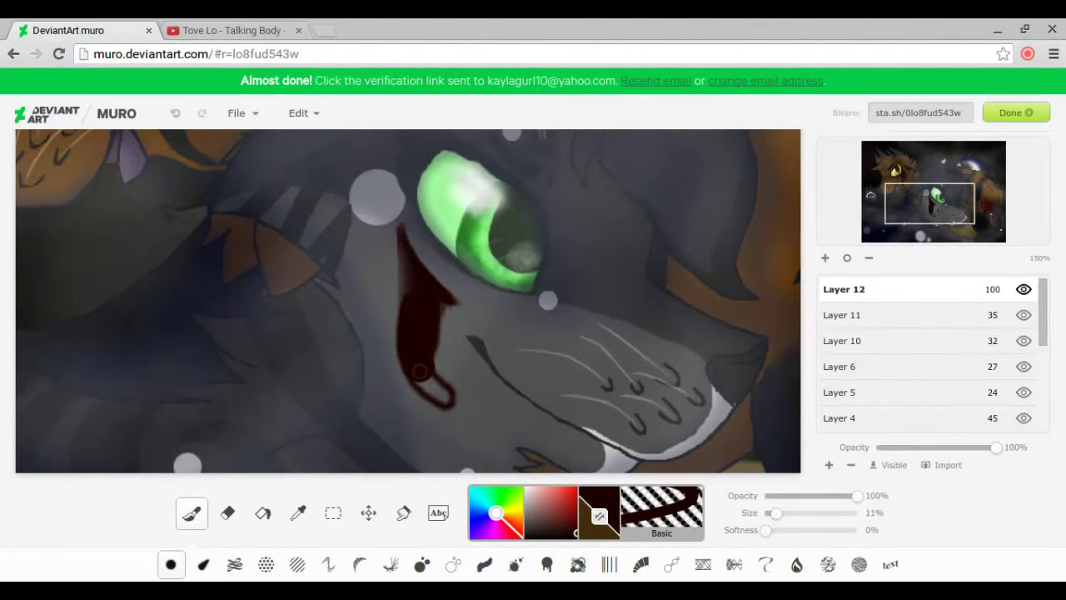
{"action": "left_click_drag", "start_coordinate": [424, 367], "coordinate": [446, 399]}
{"action": "left_click_drag", "start_coordinate": [773, 530], "coordinate": [812, 530]}
{"action": "left_click_drag", "start_coordinate": [401, 328], "coordinate": [445, 400]}
Shade around the upper blood trail in black with the Watercolor brush at 72% opacity, 13% size and 75% texture.
{"action": "key", "text": "ctrl+Tab"}
{"action": "key", "text": "ctrl+Tab"}
{"action": "left_click", "coordinate": [483, 565]}
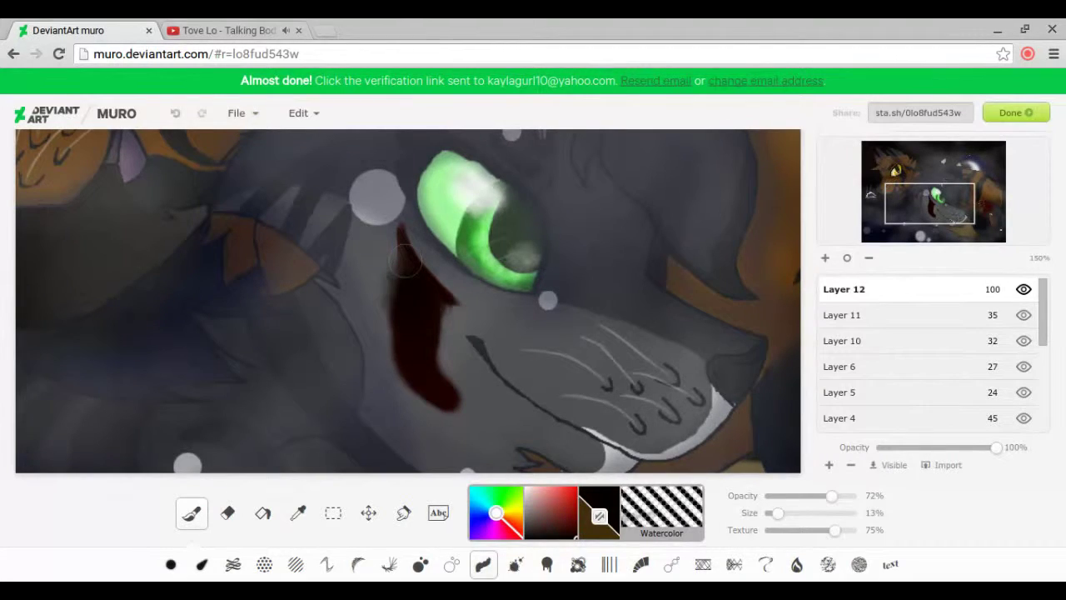
Set Layer 12's opacity to 90%, judging the blood against the whole painting.
{"action": "left_click", "coordinate": [959, 449]}
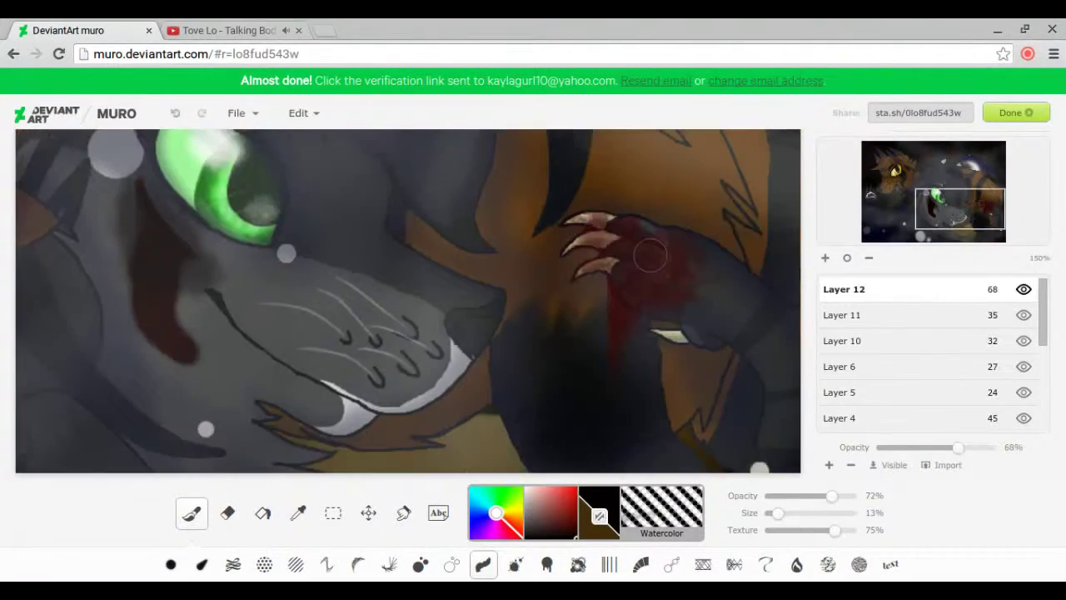
{"action": "left_click", "coordinate": [869, 258]}
{"action": "left_click", "coordinate": [868, 257]}
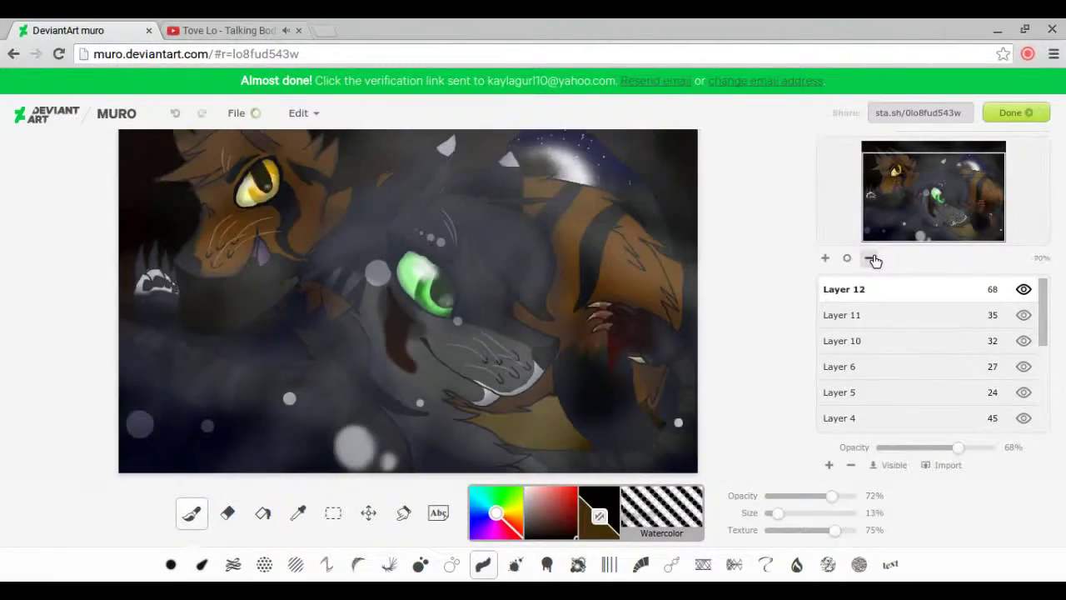
{"action": "left_click", "coordinate": [869, 257]}
{"action": "left_click_drag", "start_coordinate": [964, 447], "coordinate": [985, 448]}
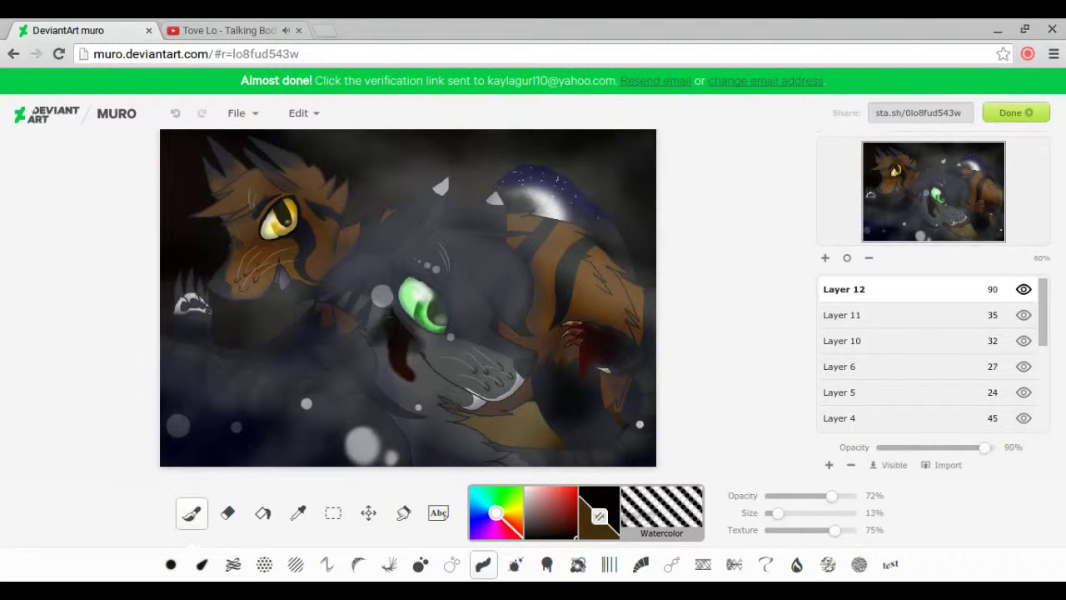